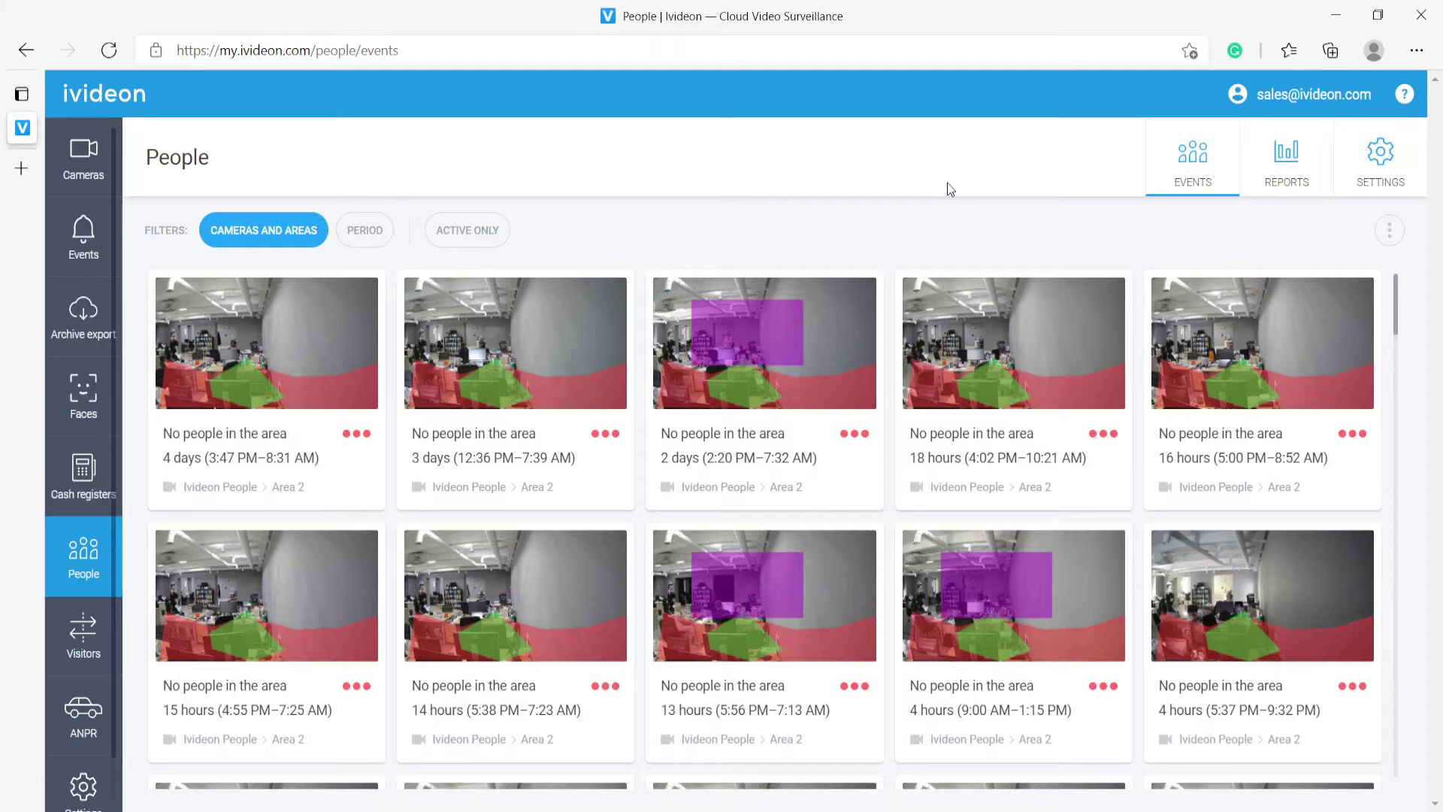
# Switch to the SETTINGS tab to list the Ivideon People camera with its group and plan
pyautogui.click(1396, 174)
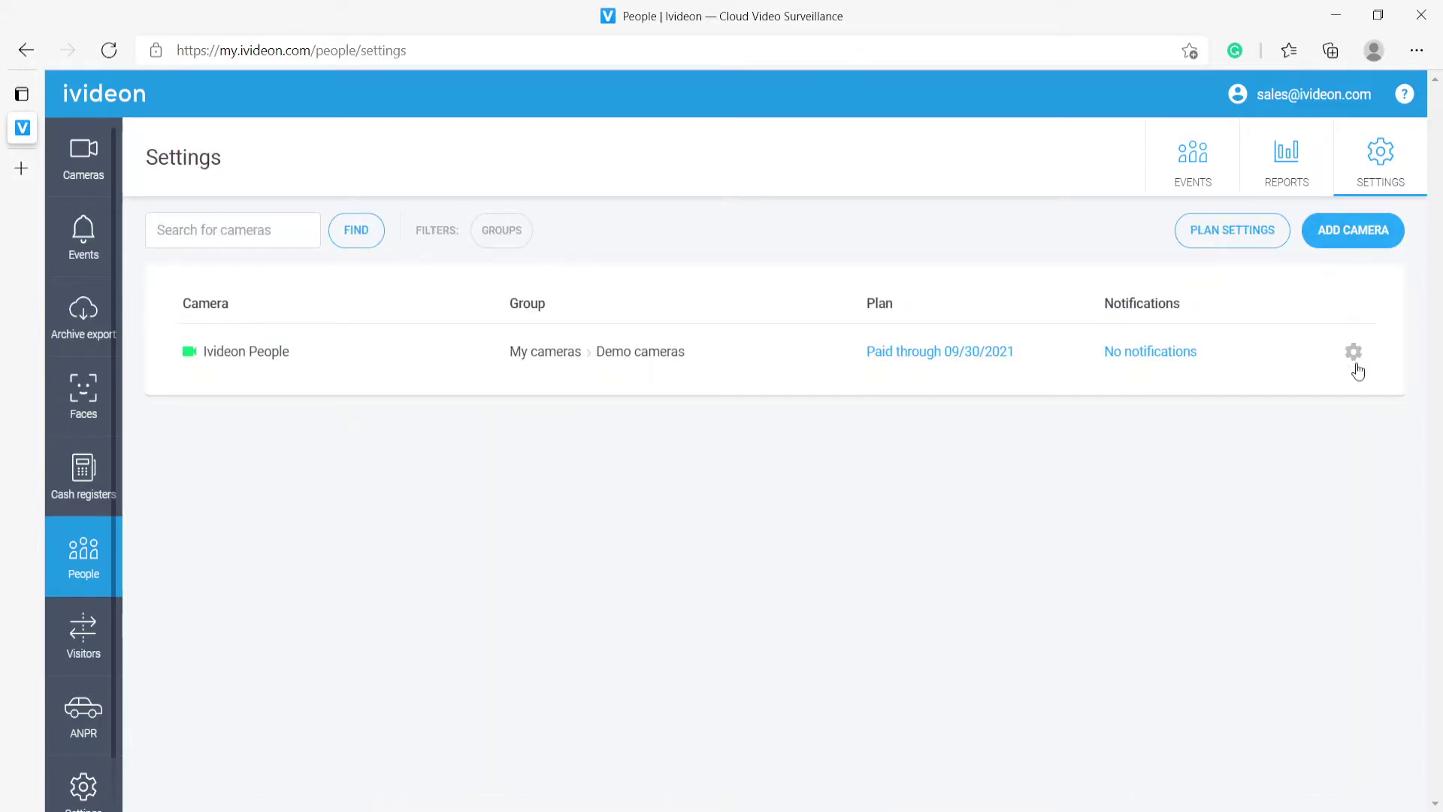
# Open the Ivideon People camera's detection settings and its list of 4 areas
pyautogui.click(1356, 367)
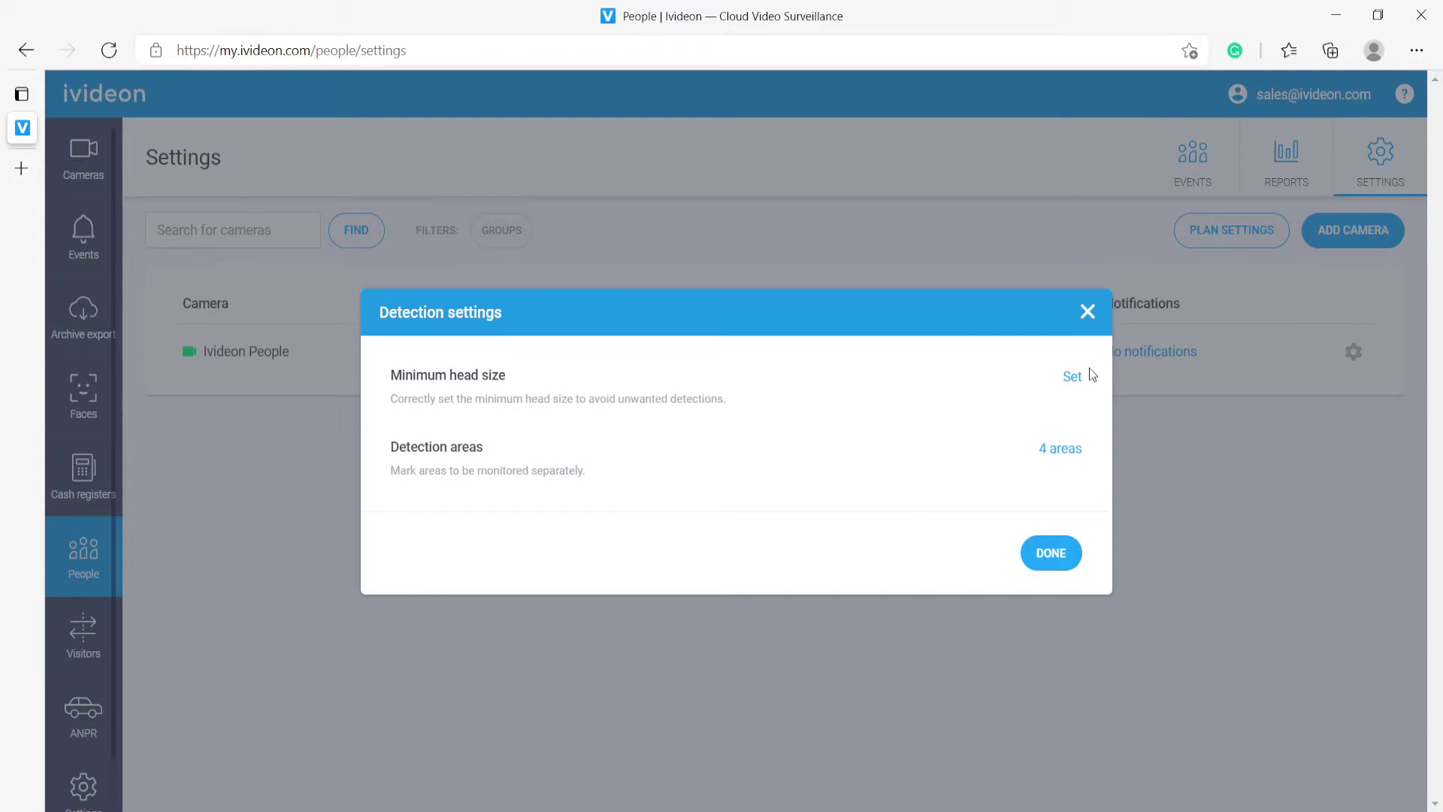
pyautogui.click(1070, 452)
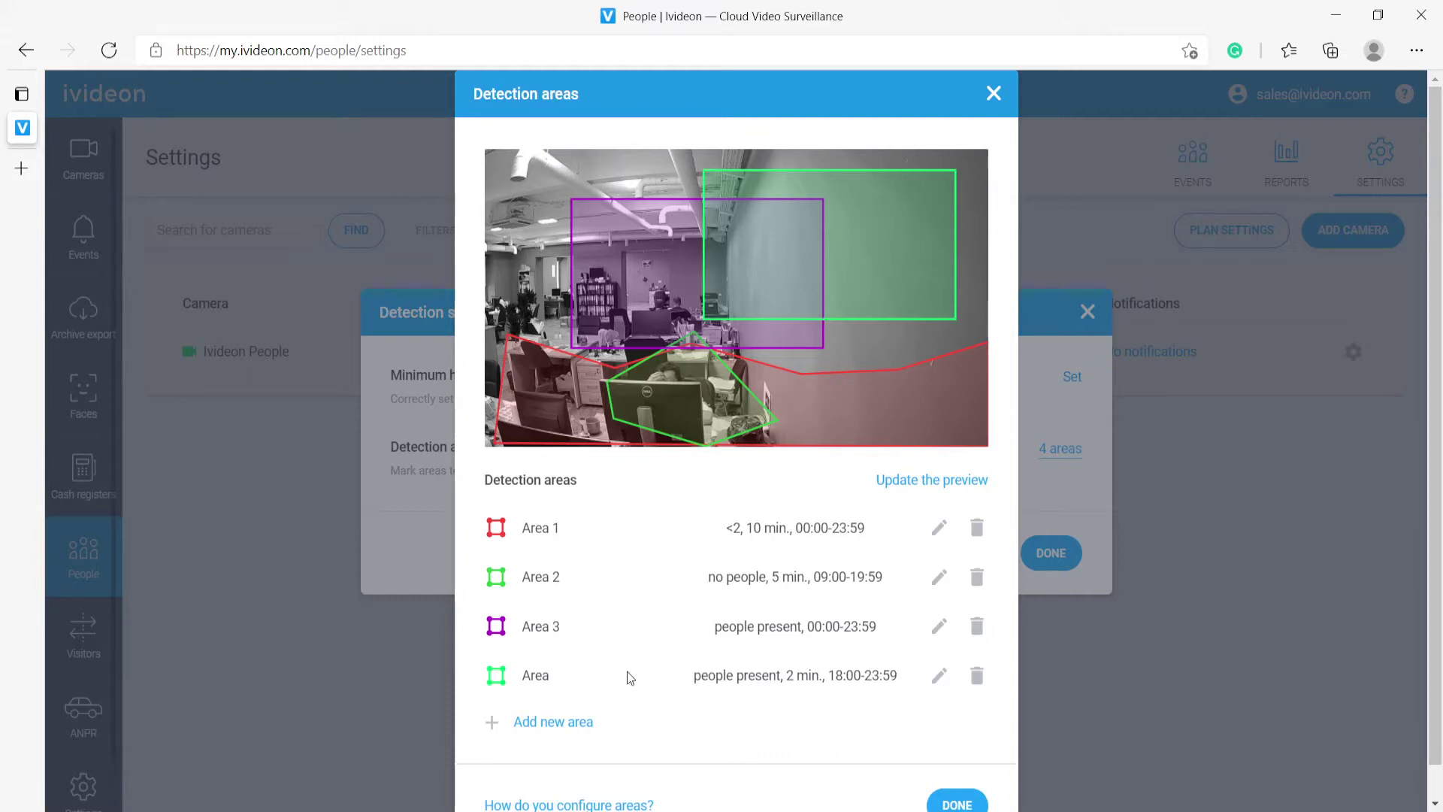
# Add a new area, move it to the preview's upper-left, and reshape its corners into a polygon
pyautogui.click(580, 722)
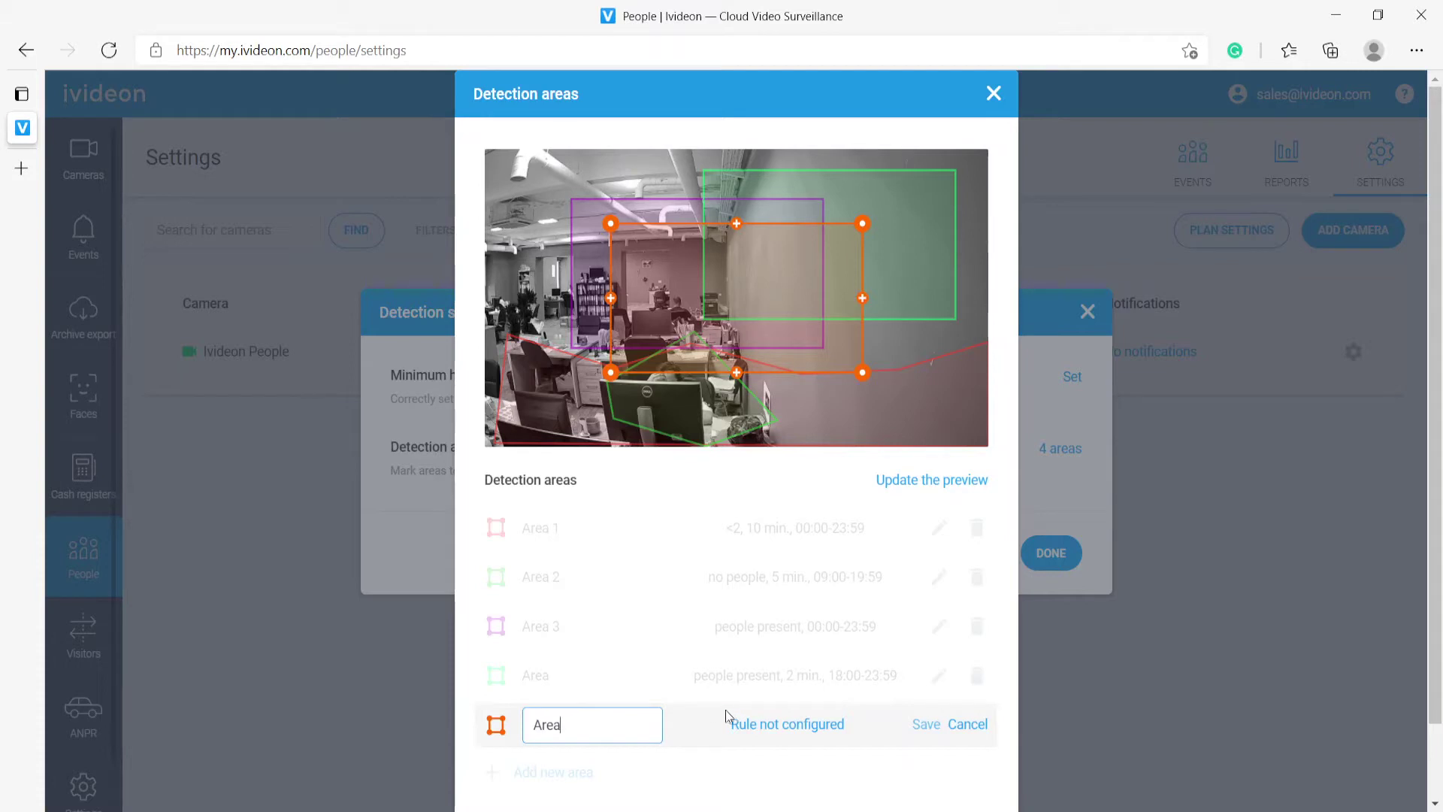
pyautogui.click(777, 727)
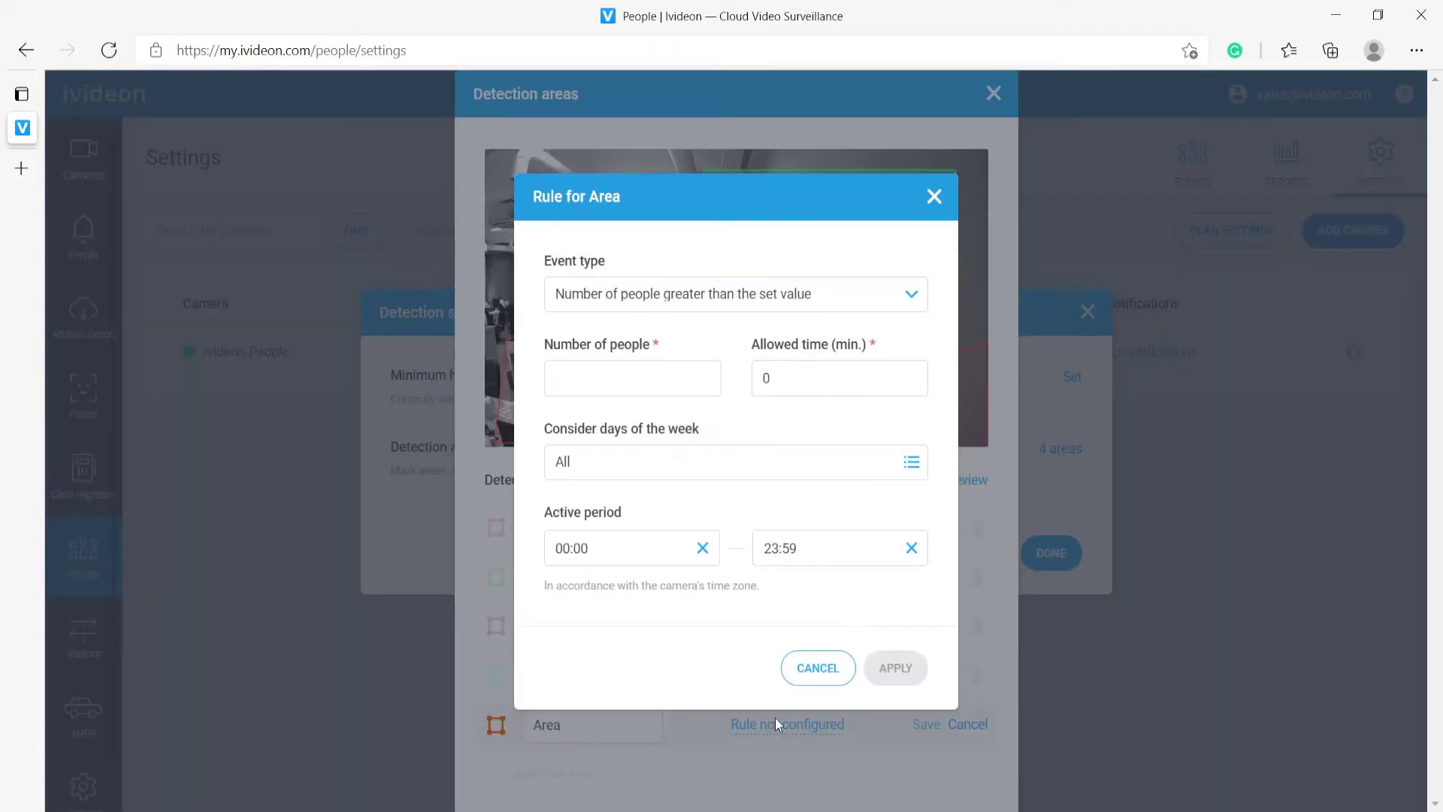
pyautogui.click(826, 667)
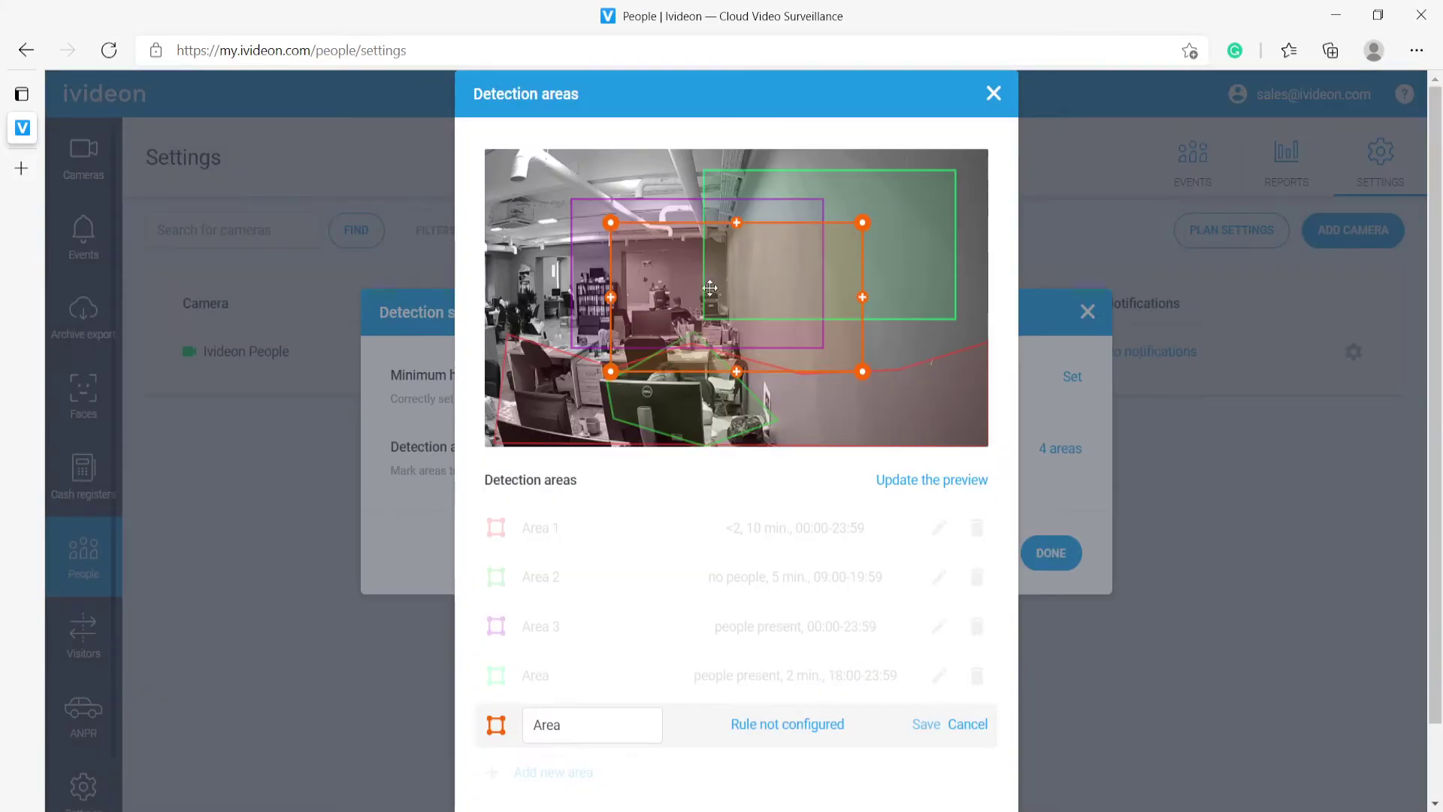
pyautogui.moveTo(711, 288); pyautogui.dragTo(623, 245)
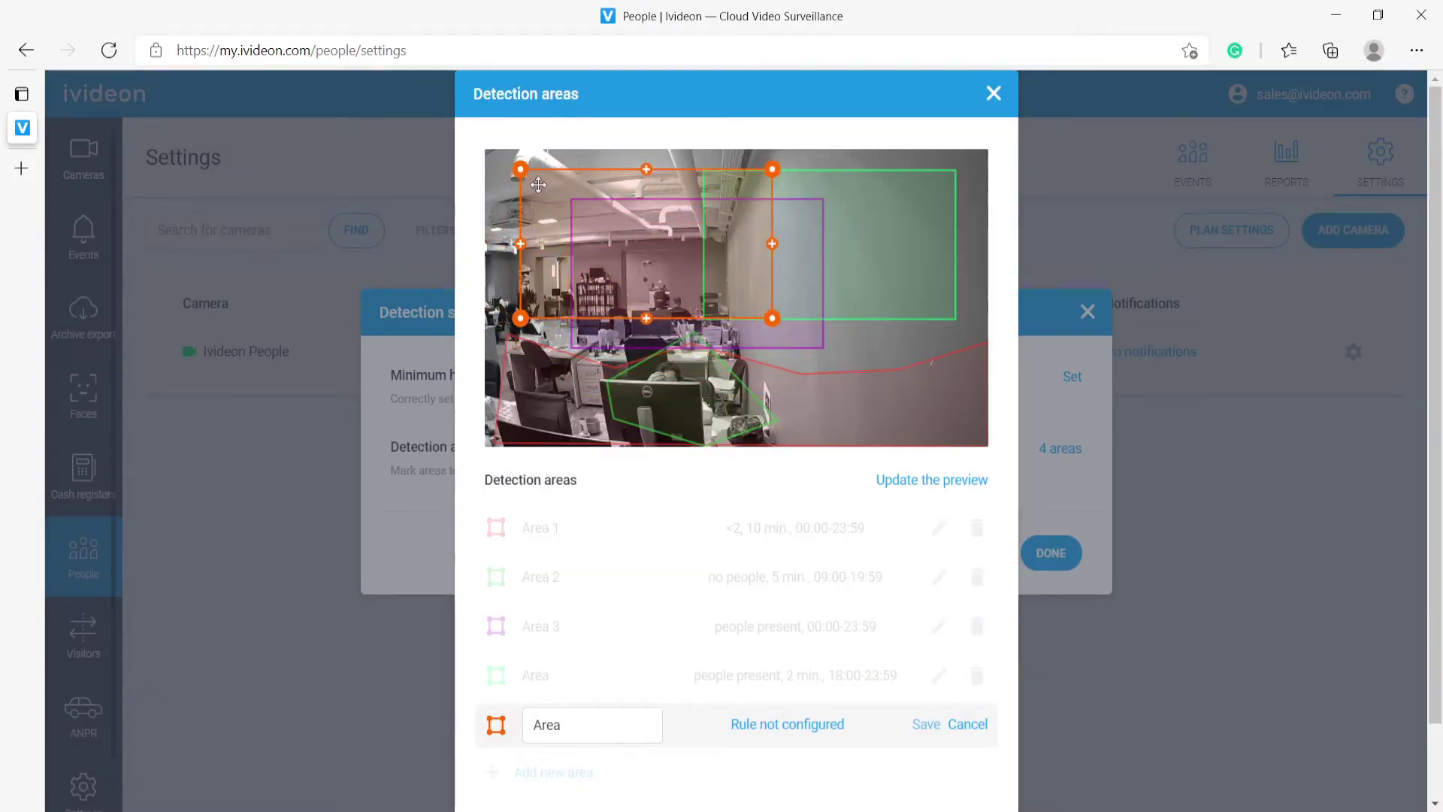
pyautogui.moveTo(521, 170); pyautogui.dragTo(597, 266)
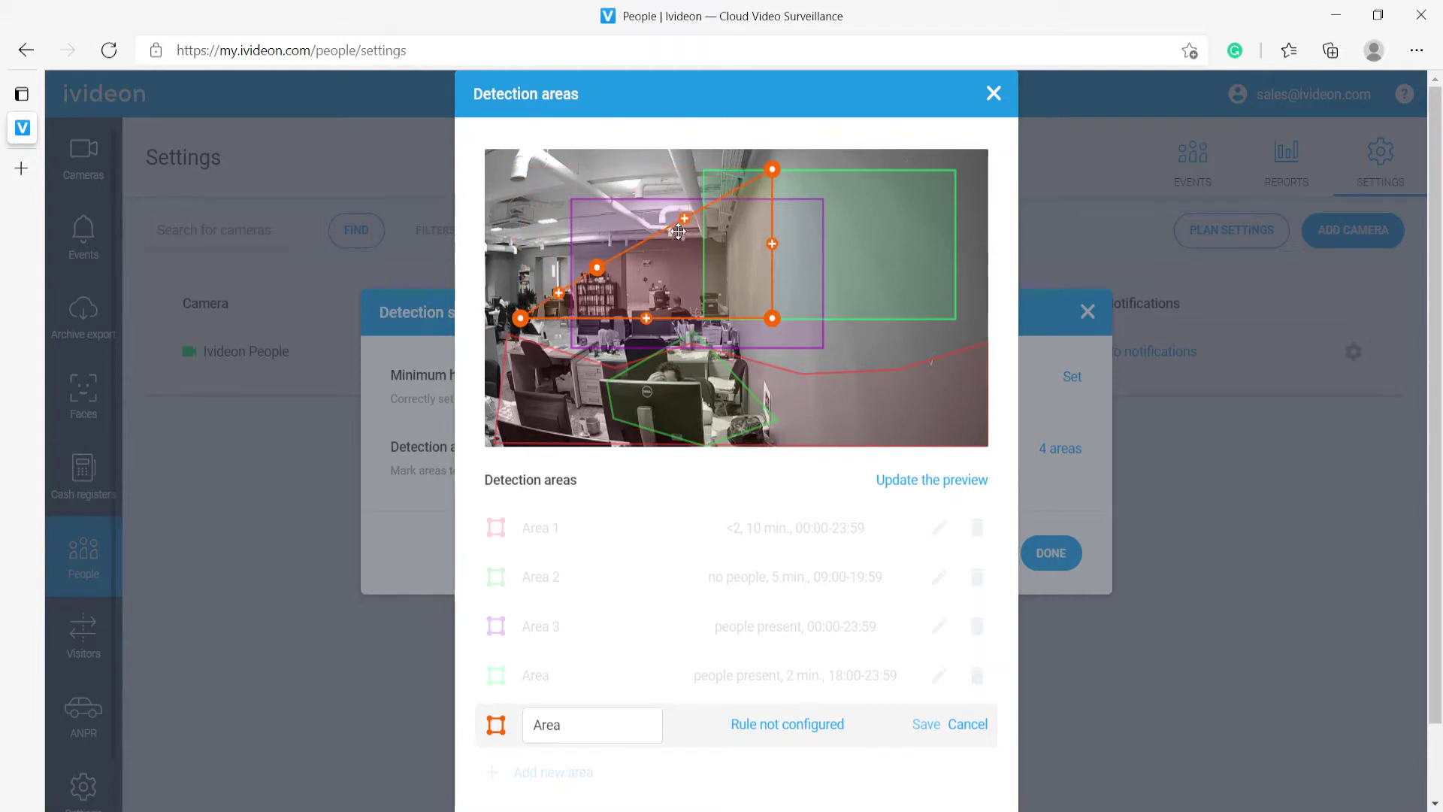
pyautogui.moveTo(684, 220); pyautogui.dragTo(617, 292)
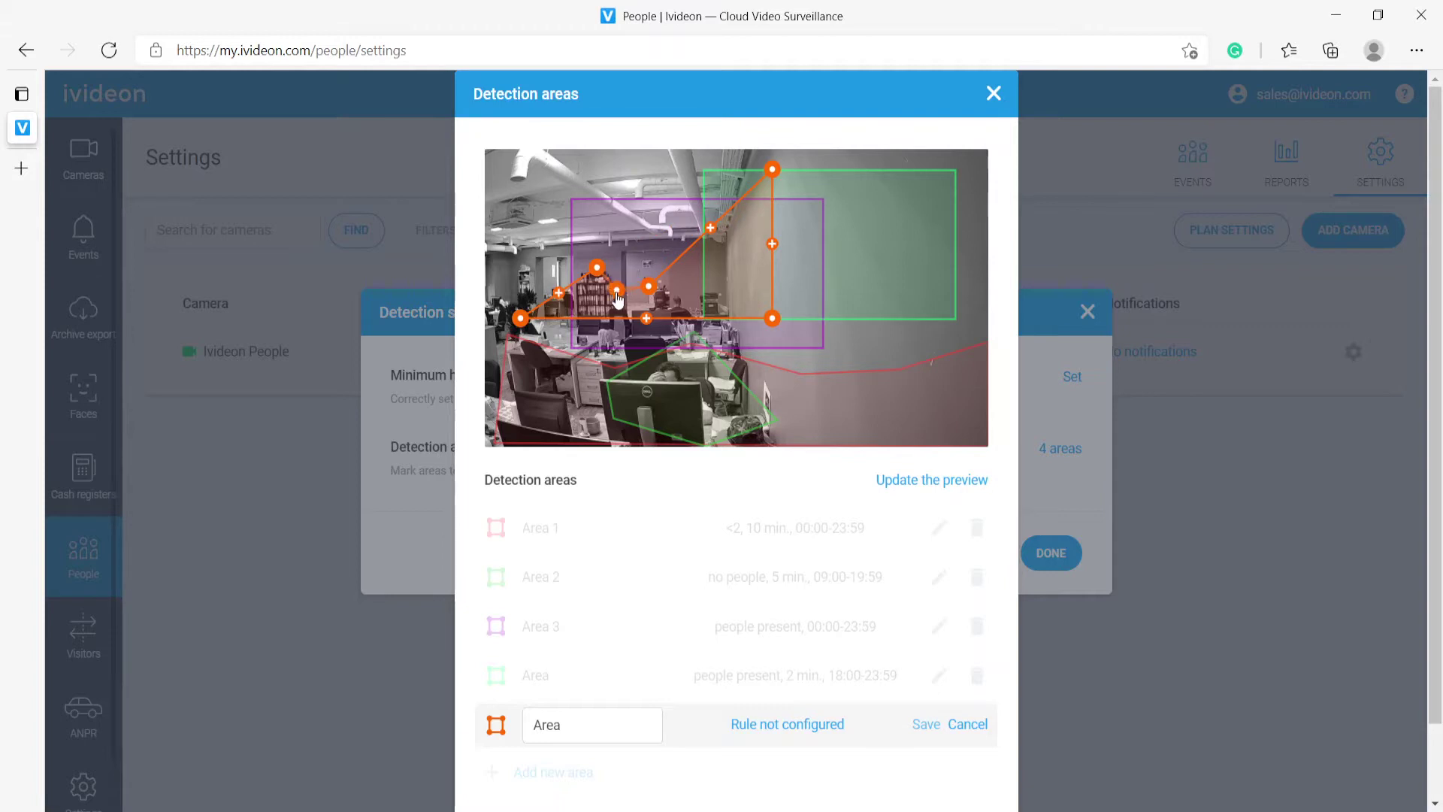
pyautogui.click(617, 290)
pyautogui.click(597, 267)
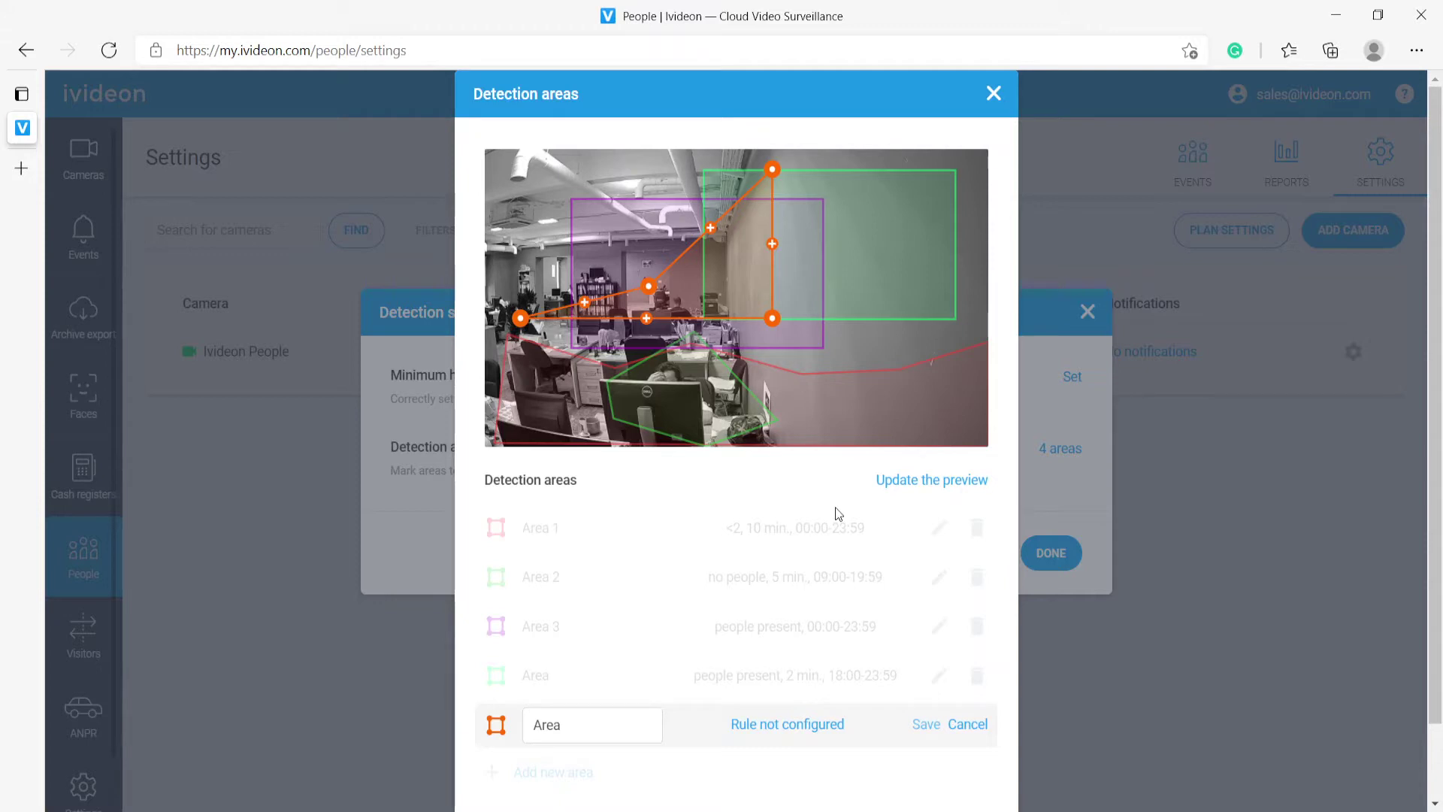
pyautogui.click(774, 723)
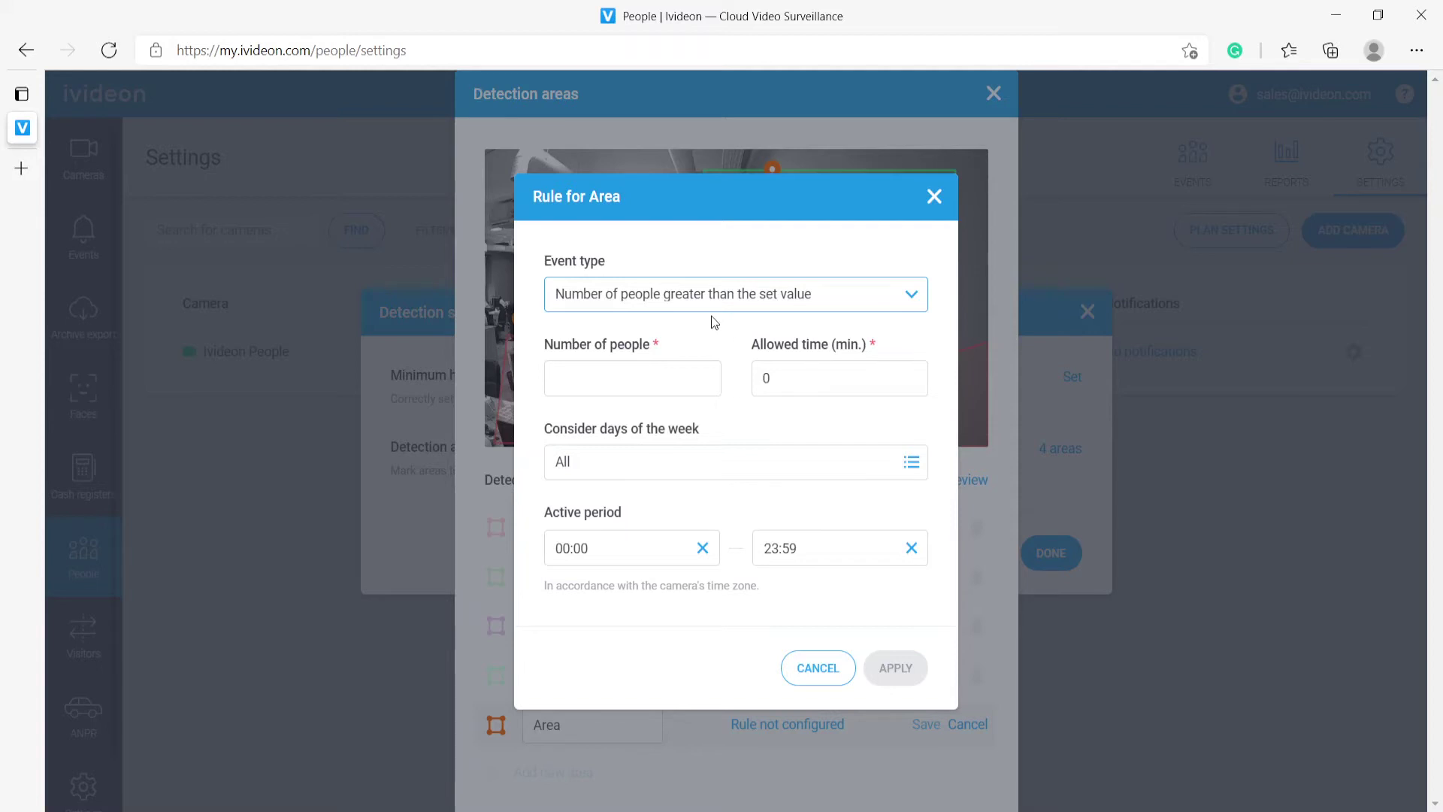
# Begin entering the number of people in the new area's Rule for Area form
pyautogui.click(585, 363)
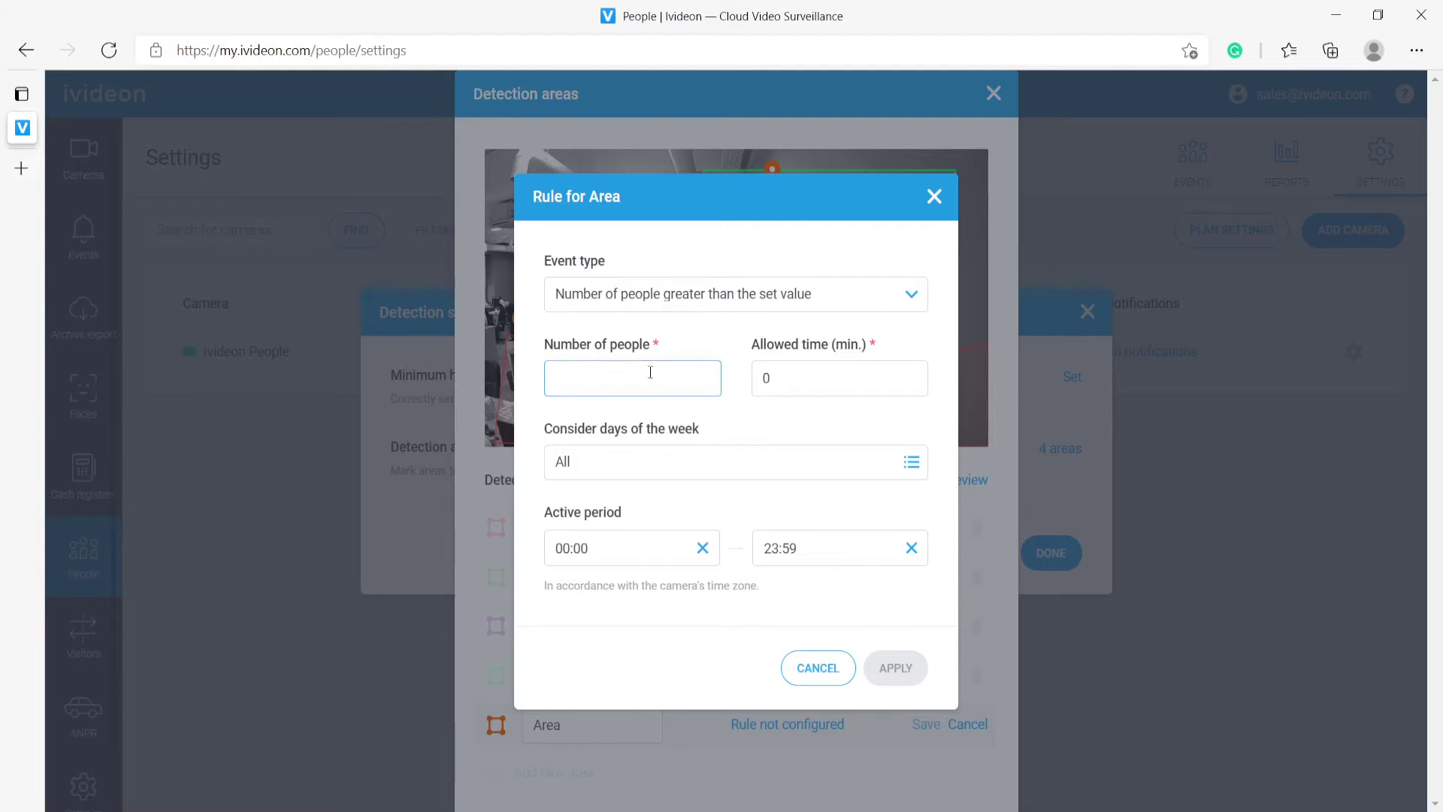
# Keep event type 'Number of people greater than the set value', with 3 people and 2 minutes allowed
pyautogui.click(834, 302)
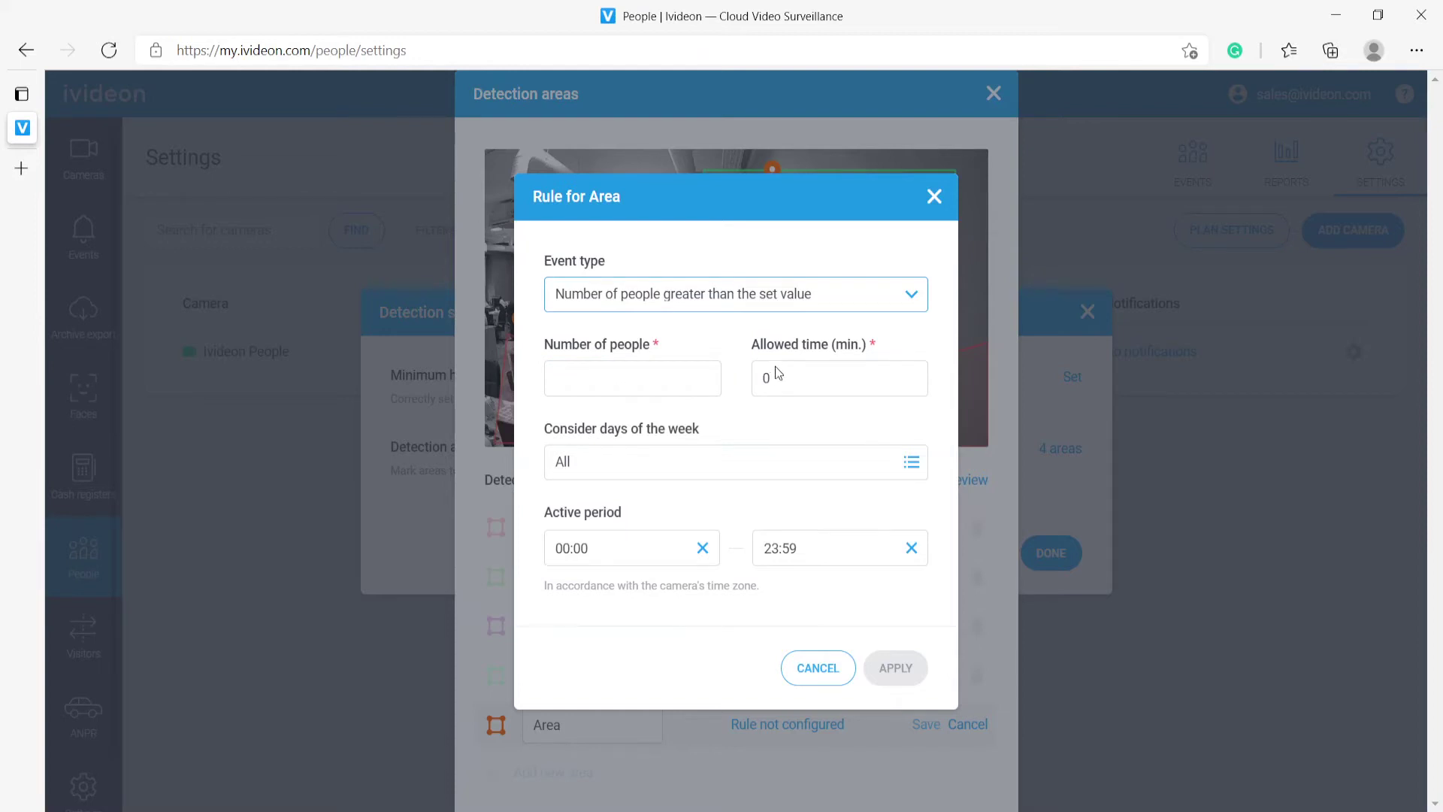
pyautogui.press('Down')
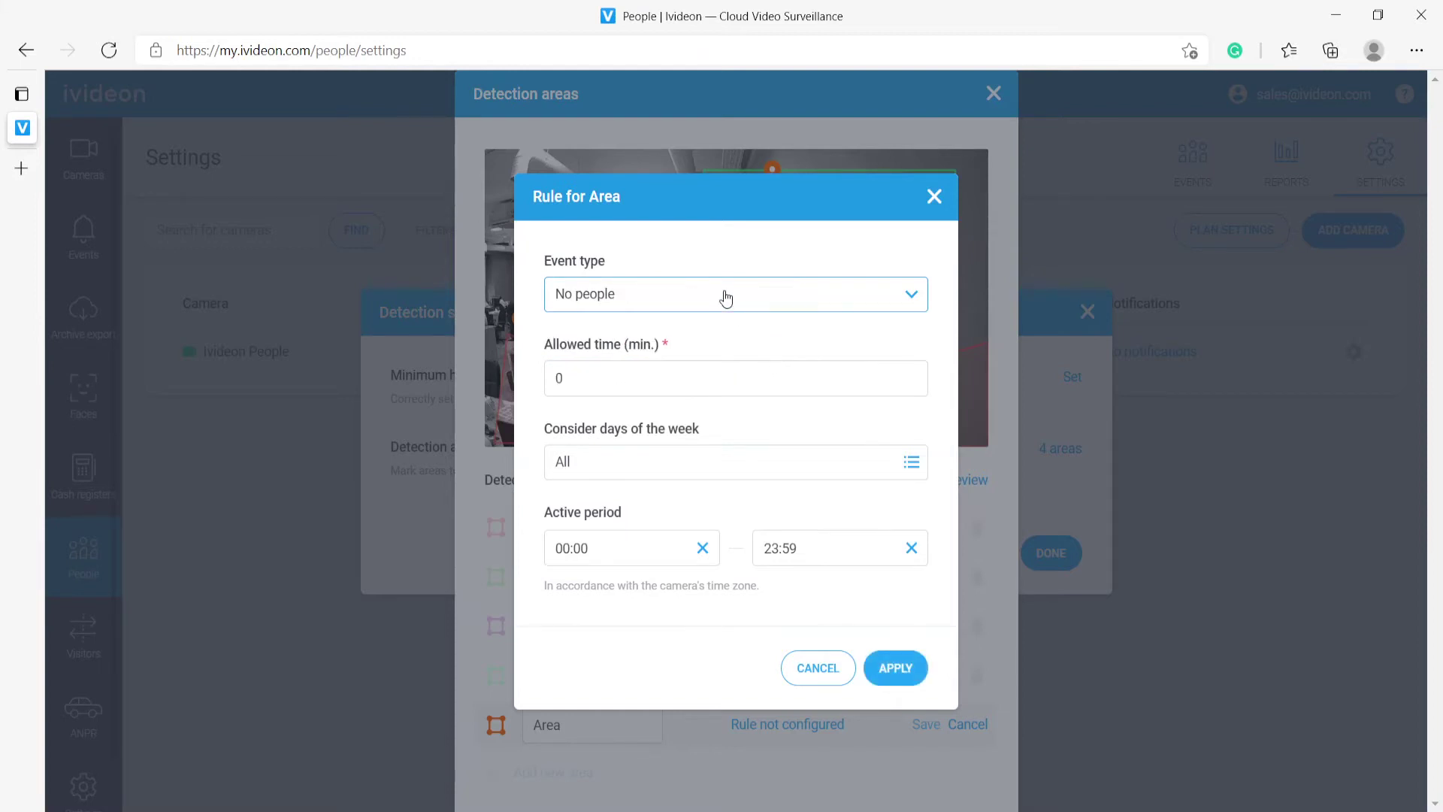
pyautogui.press('Up')
pyautogui.click(602, 390)
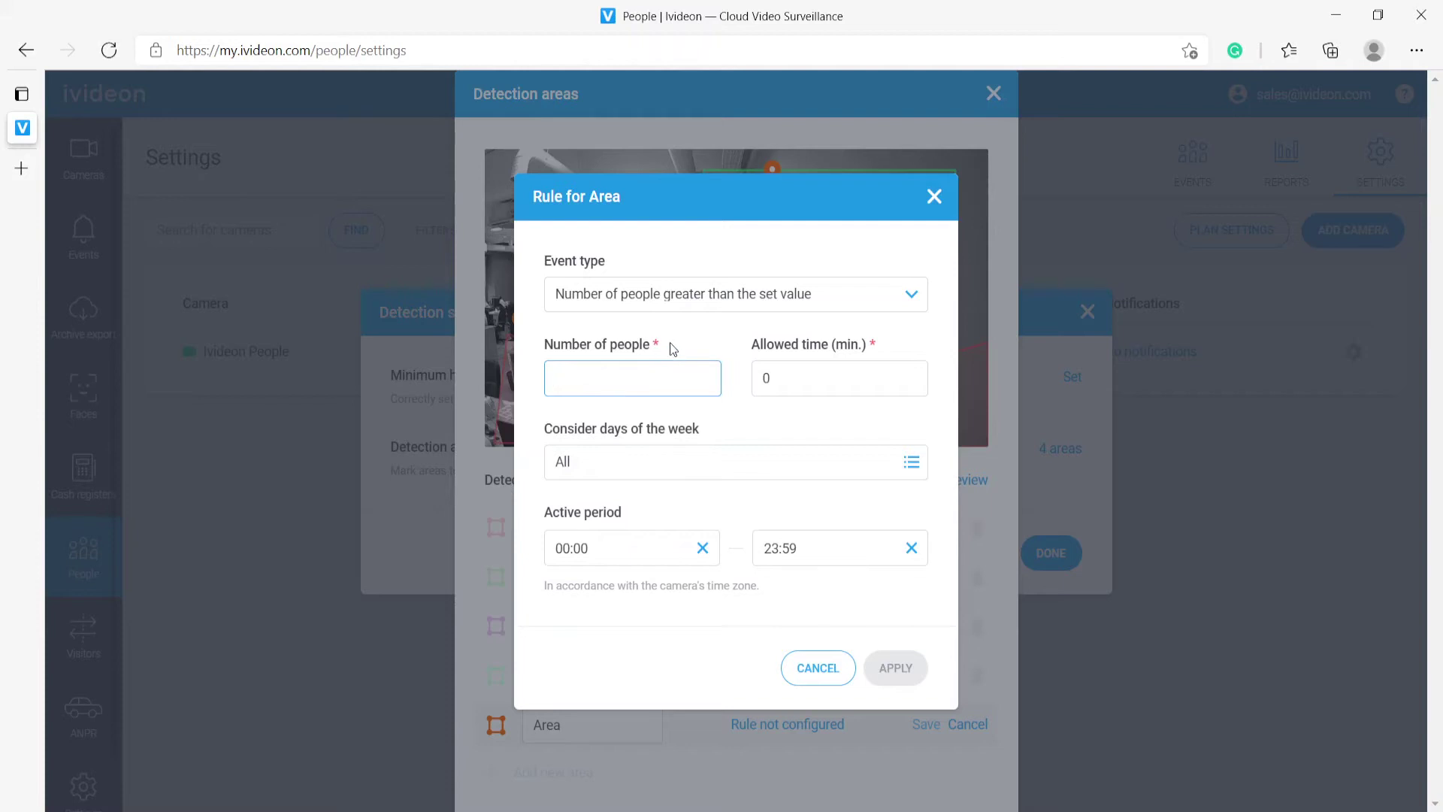
pyautogui.write('3')
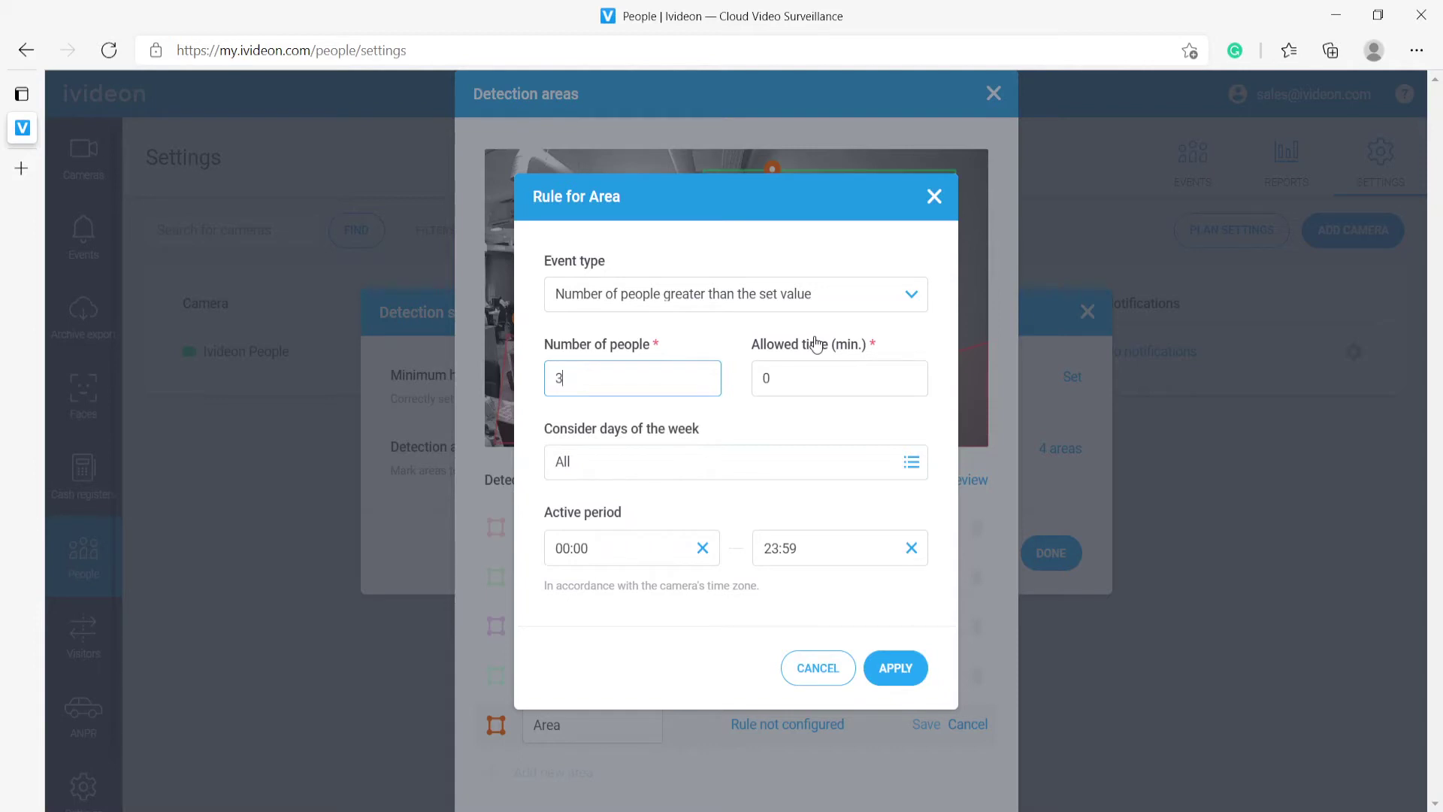
pyautogui.click(816, 366)
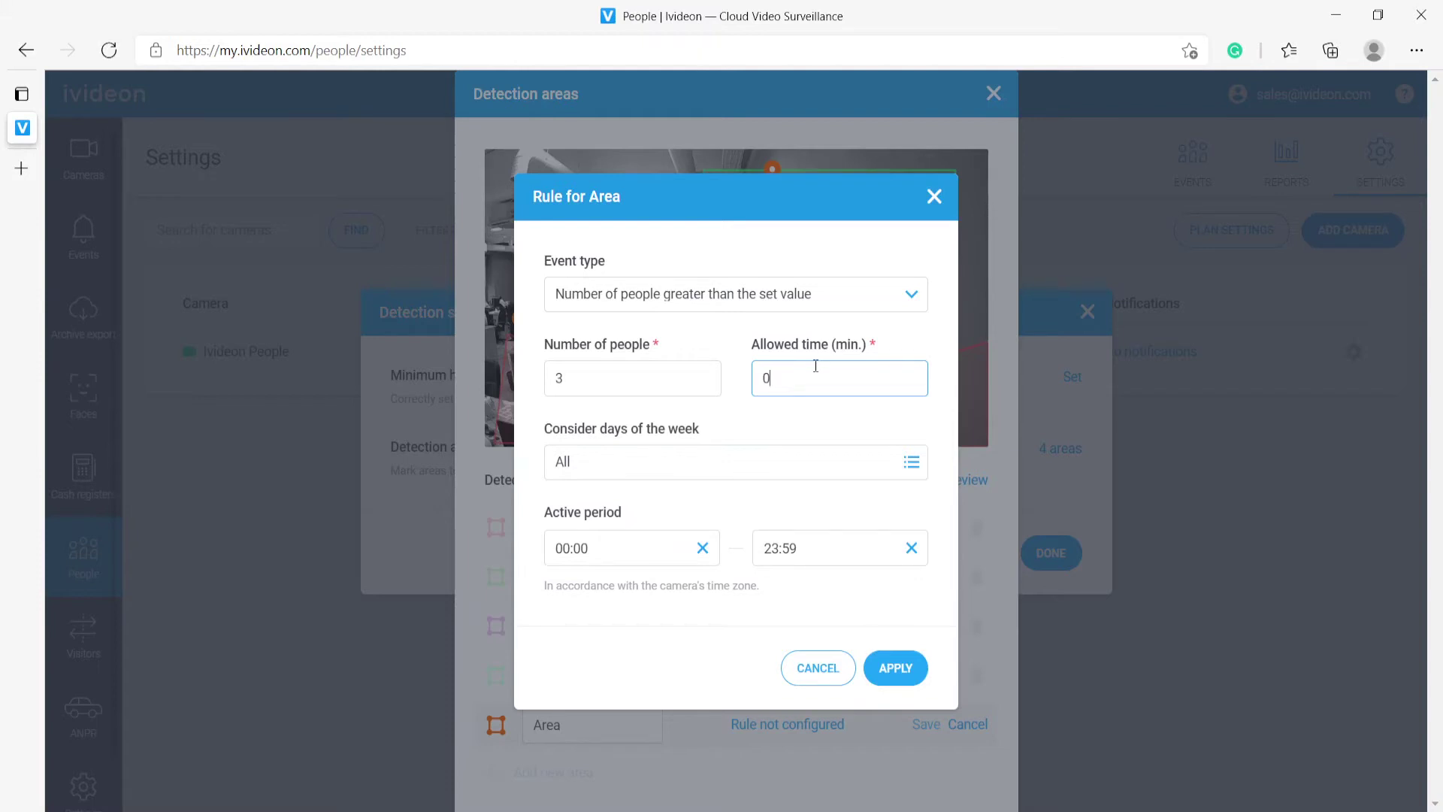
pyautogui.press('BackSpace')
pyautogui.write('2')
# Tick only Monday through Friday in the days of the week list and confirm
pyautogui.click(744, 483)
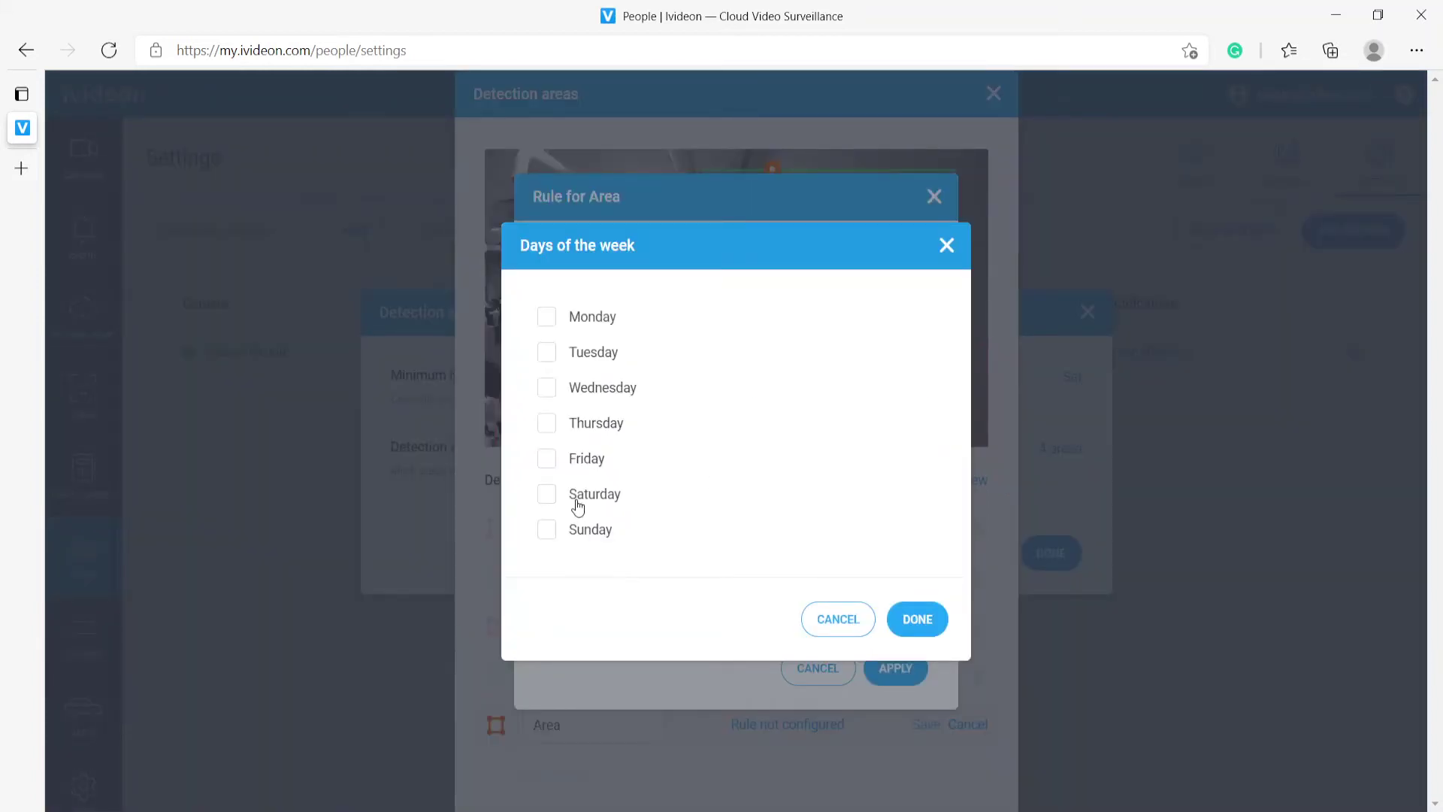
pyautogui.click(546, 460)
pyautogui.click(547, 498)
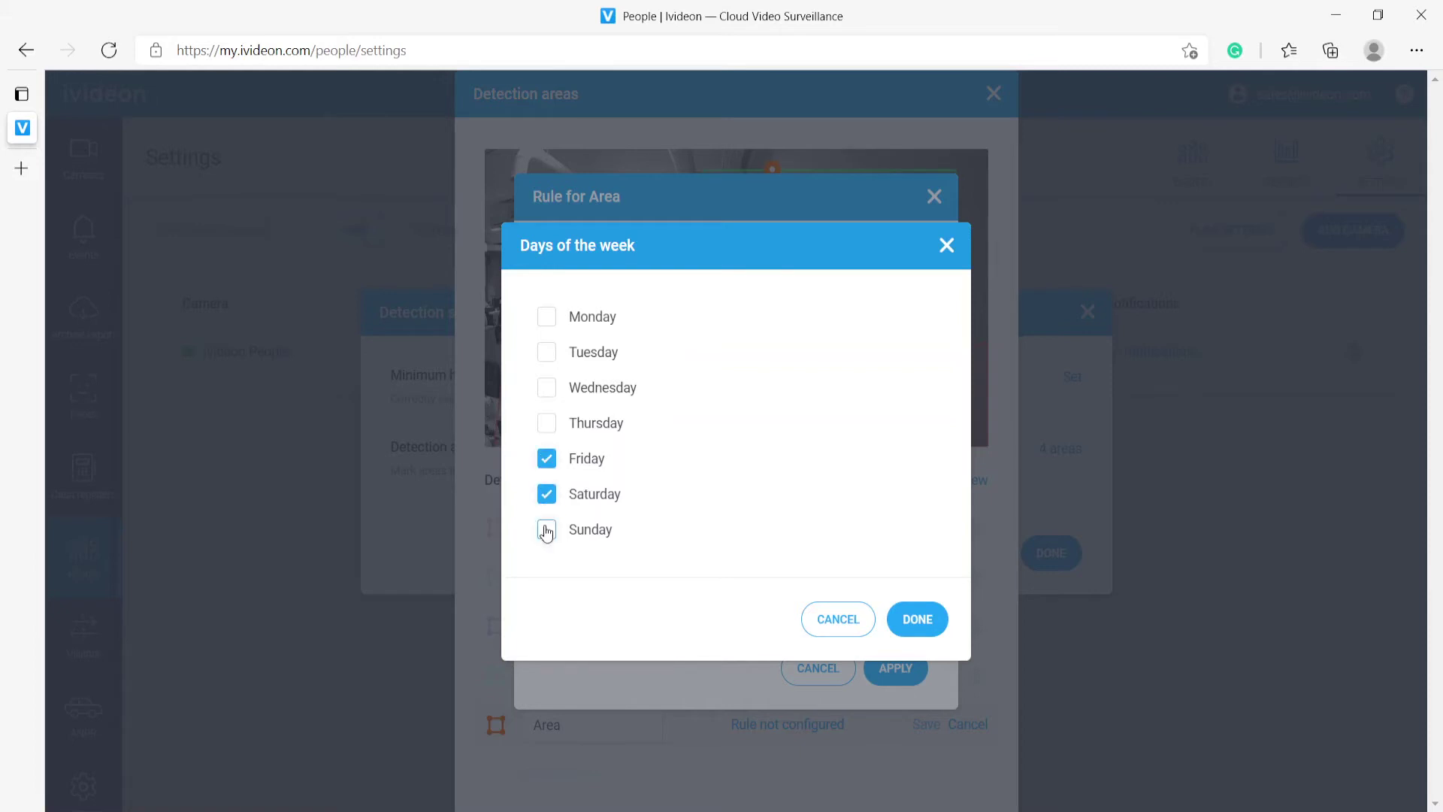
pyautogui.click(547, 530)
pyautogui.click(564, 505)
pyautogui.click(553, 535)
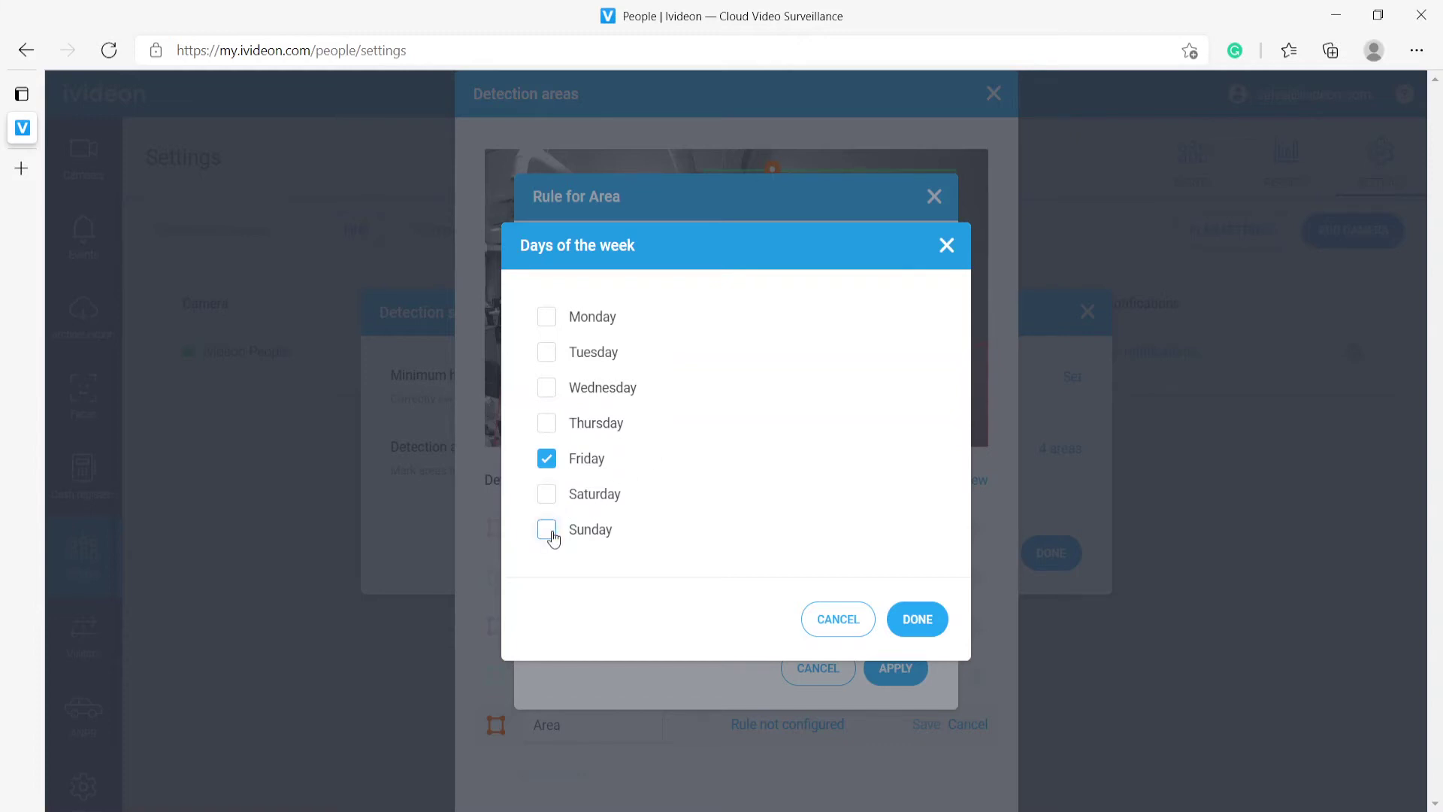
pyautogui.click(547, 422)
pyautogui.click(546, 387)
pyautogui.click(547, 352)
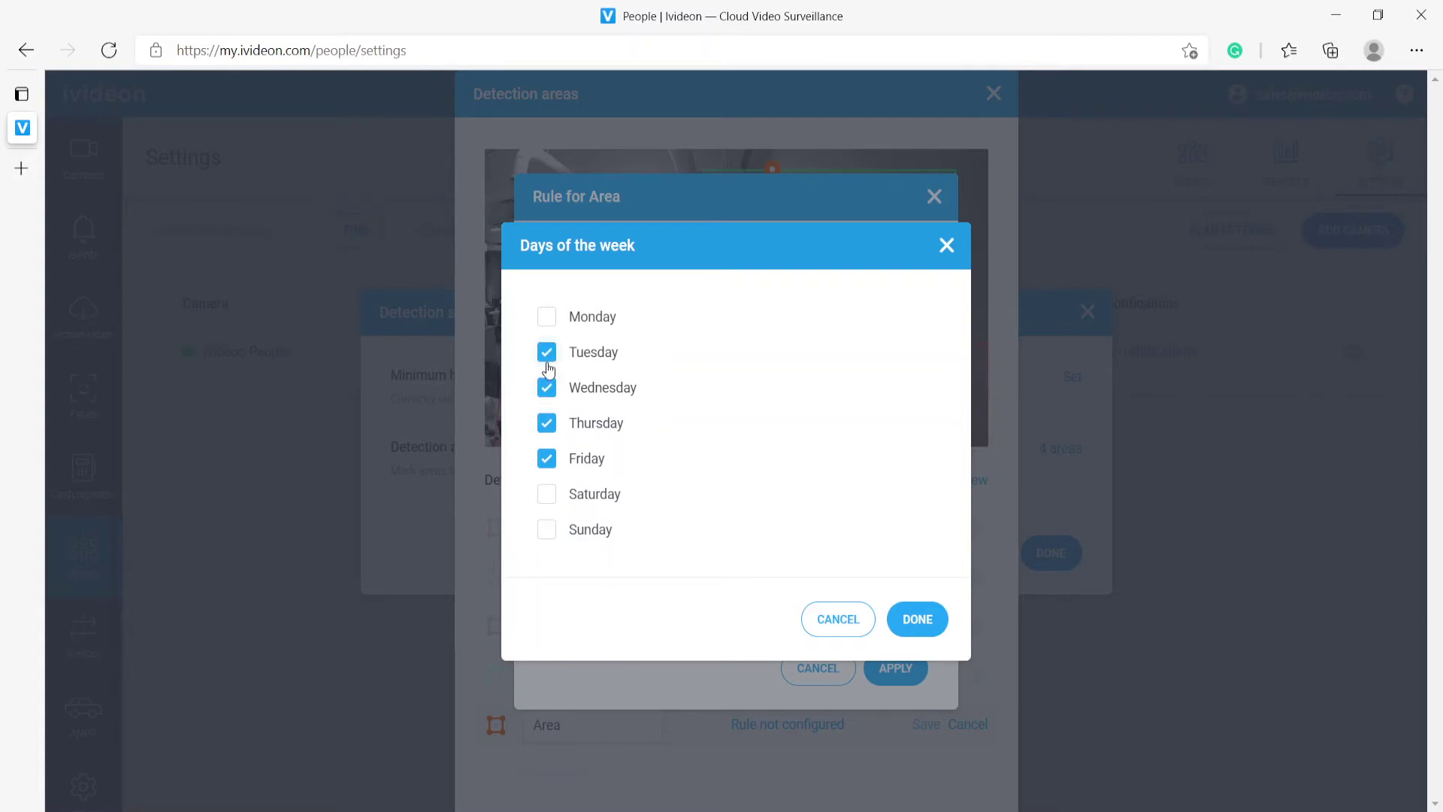
pyautogui.click(546, 316)
pyautogui.click(911, 631)
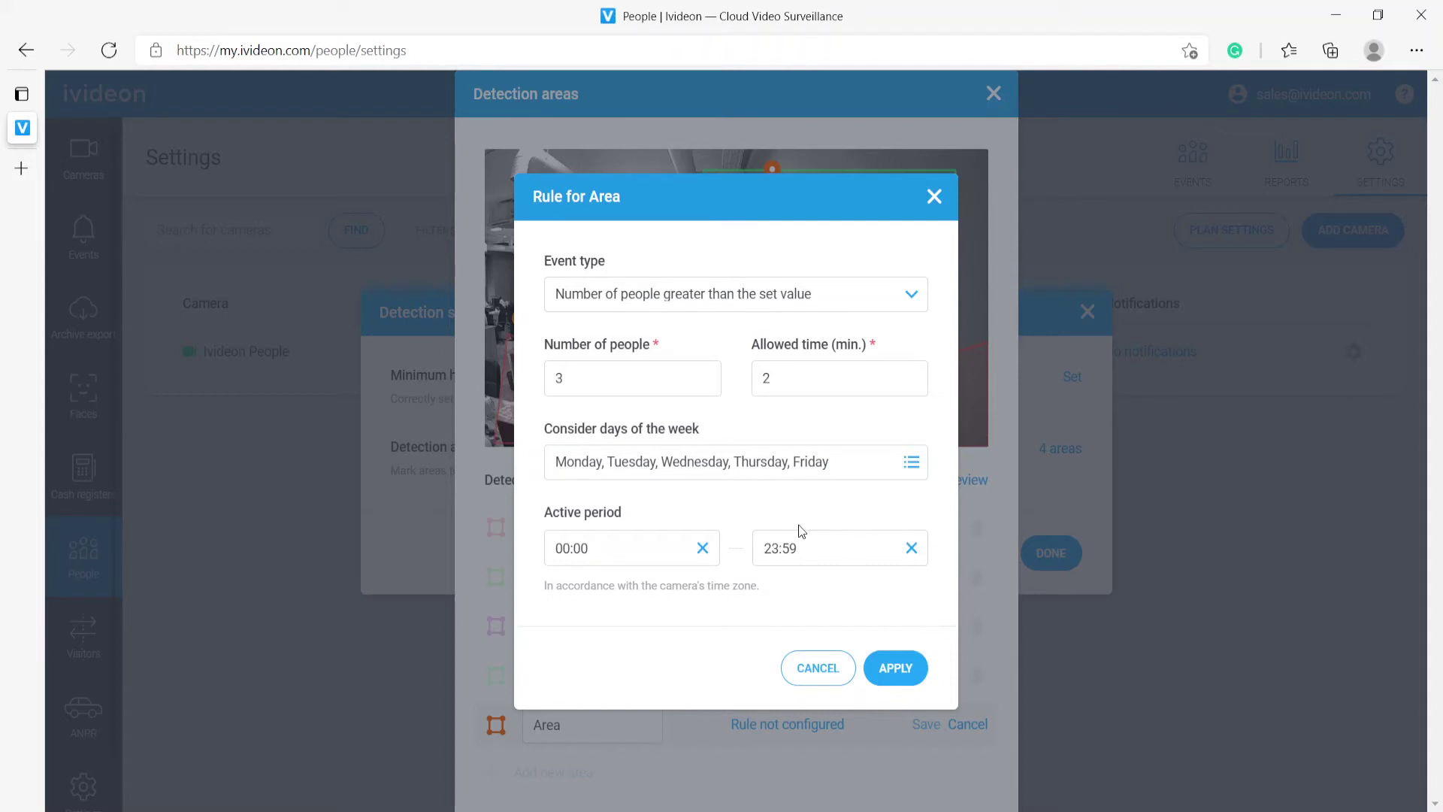
# Set the rule's active period to 09:00–17:00
pyautogui.click(596, 550)
pyautogui.write('9')
pyautogui.click(765, 548)
pyautogui.write('17:00')
pyautogui.click(734, 603)
# Apply the rule and save the new area, then delete that area again
pyautogui.click(895, 668)
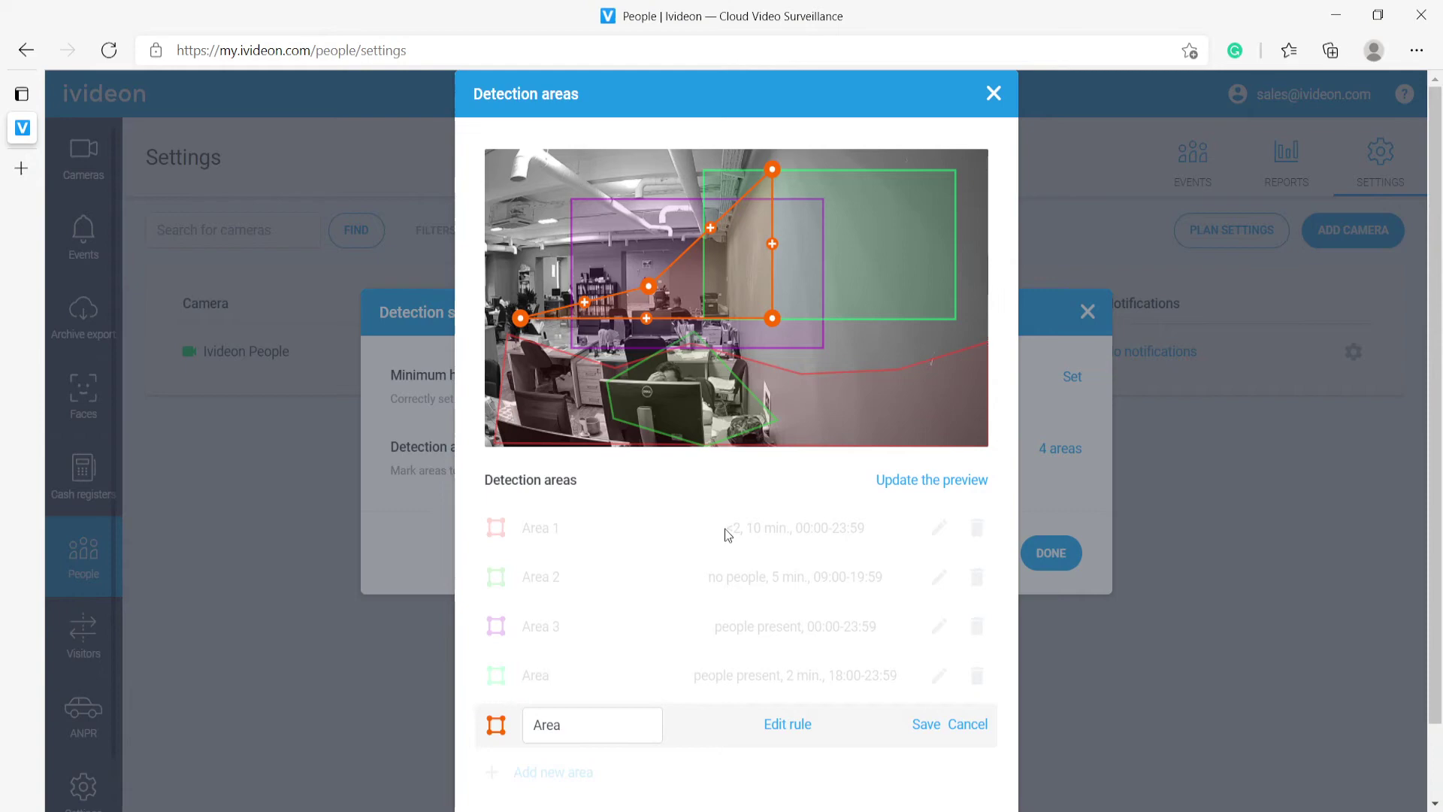
pyautogui.click(926, 726)
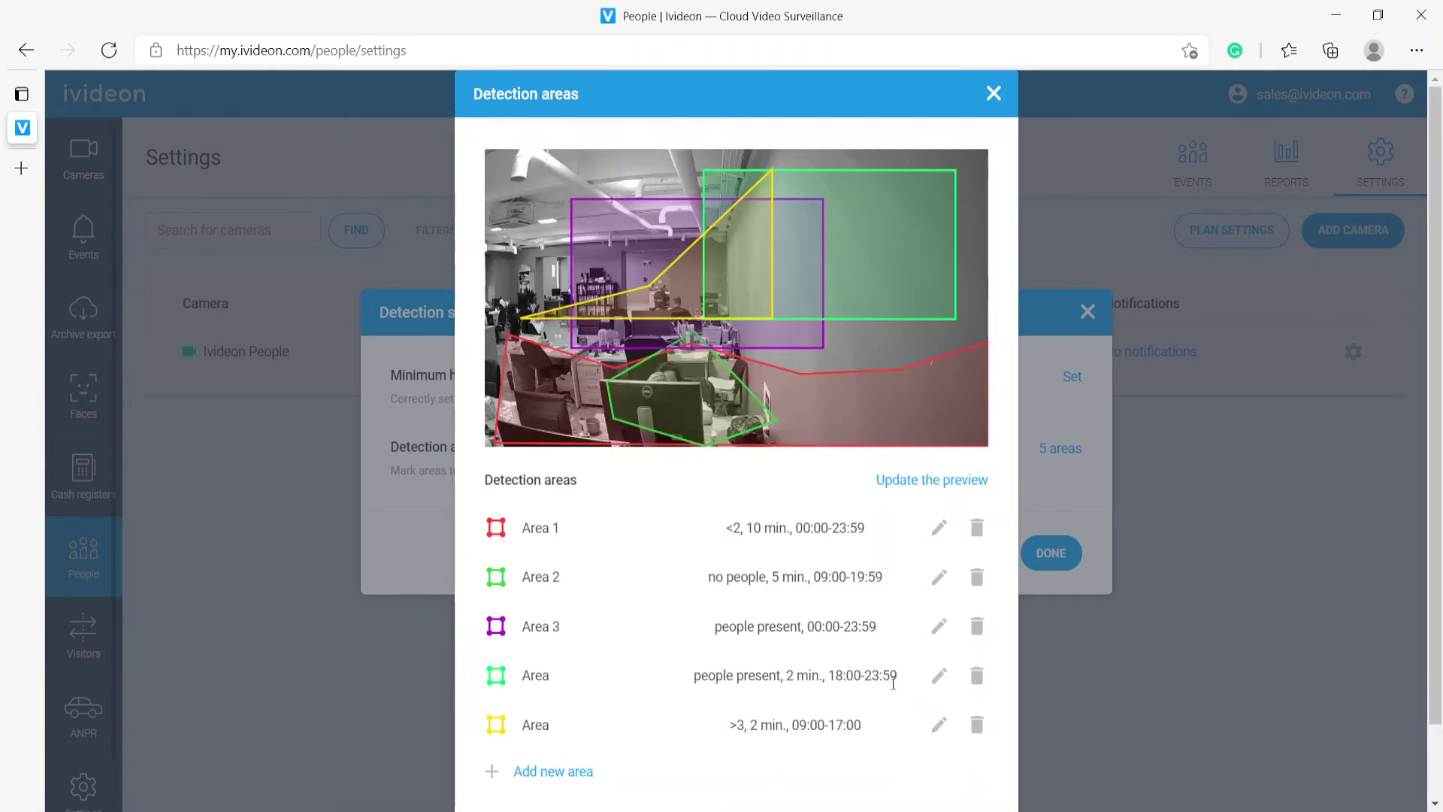
pyautogui.click(977, 726)
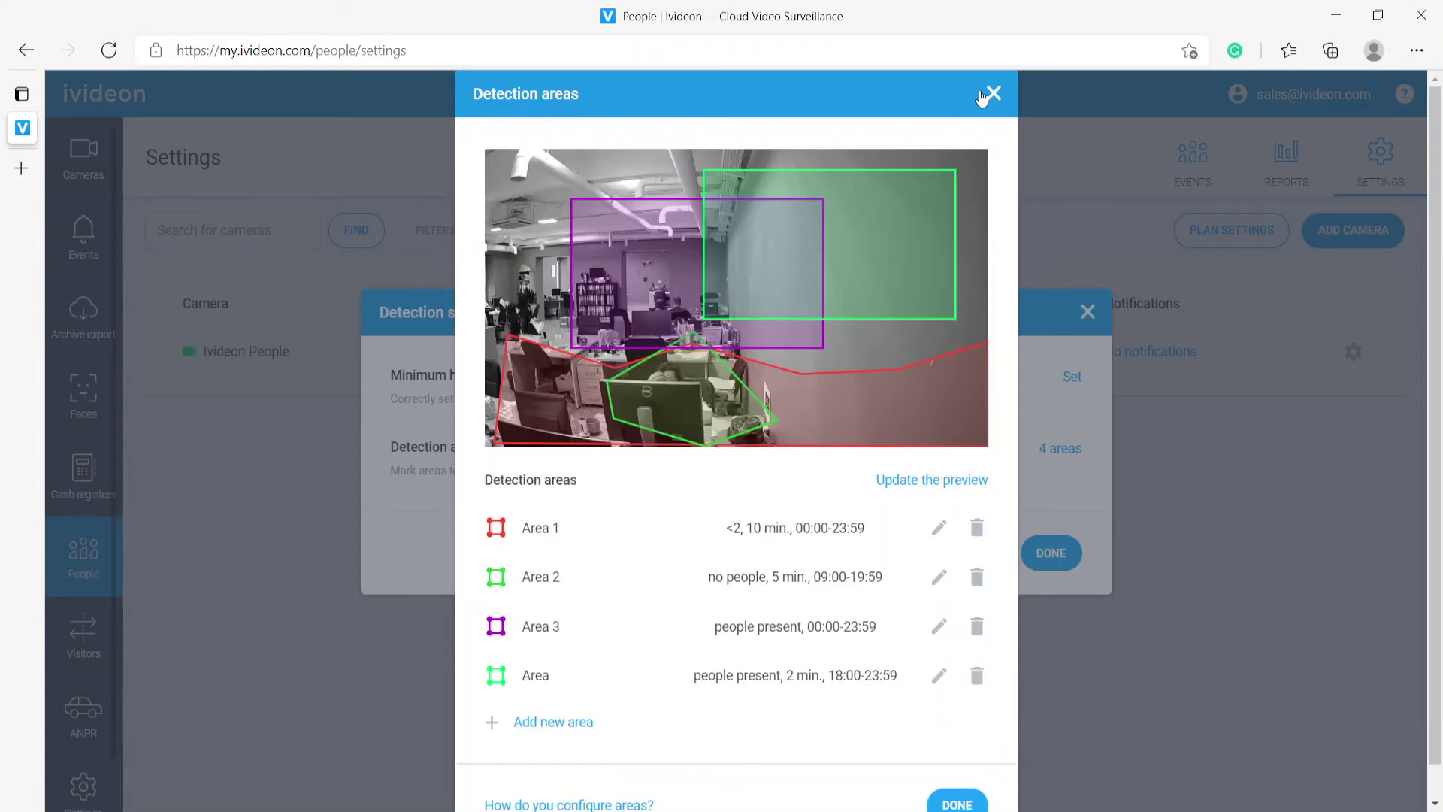
# Close Detection areas and Detection settings, returning to the People events list
pyautogui.click(989, 95)
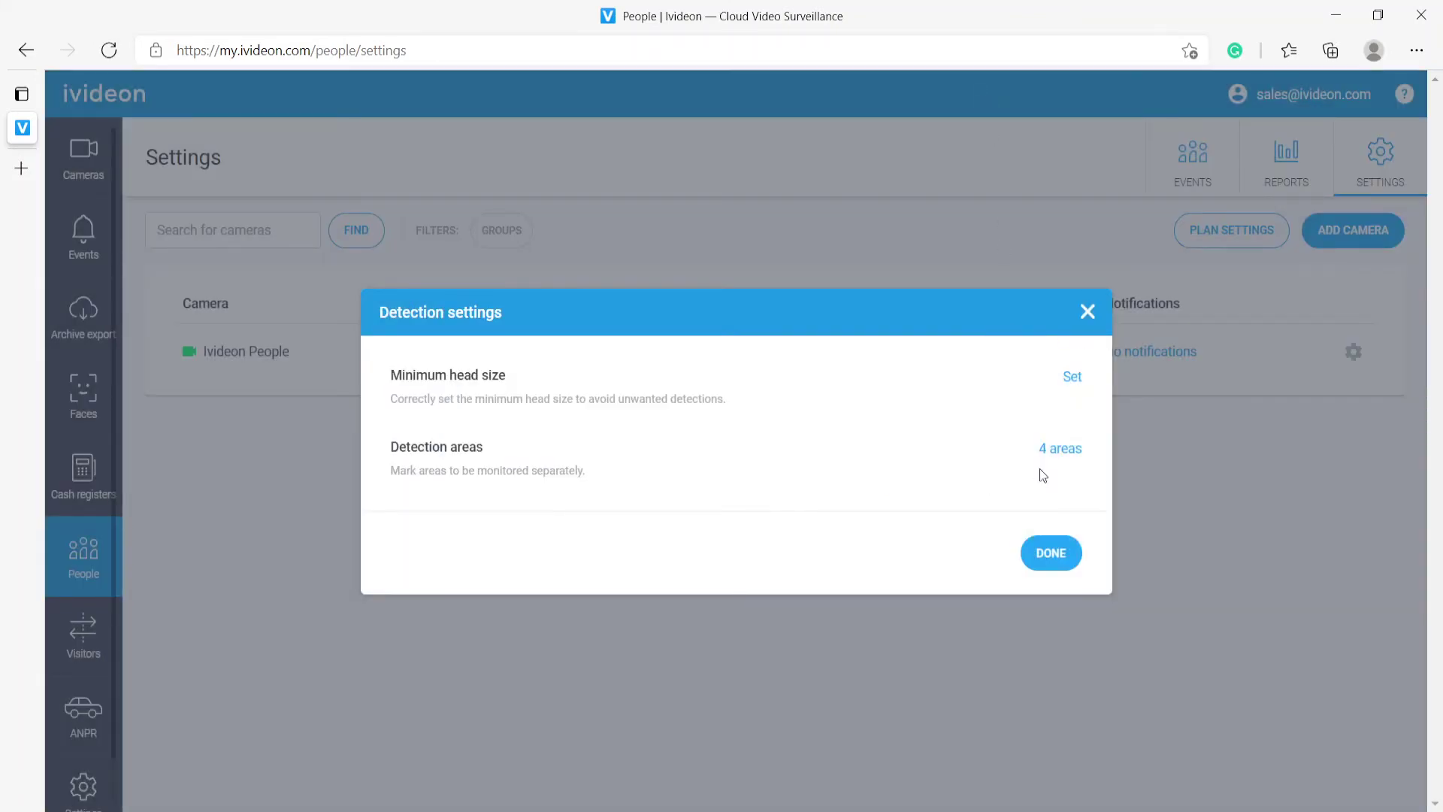
pyautogui.click(1056, 558)
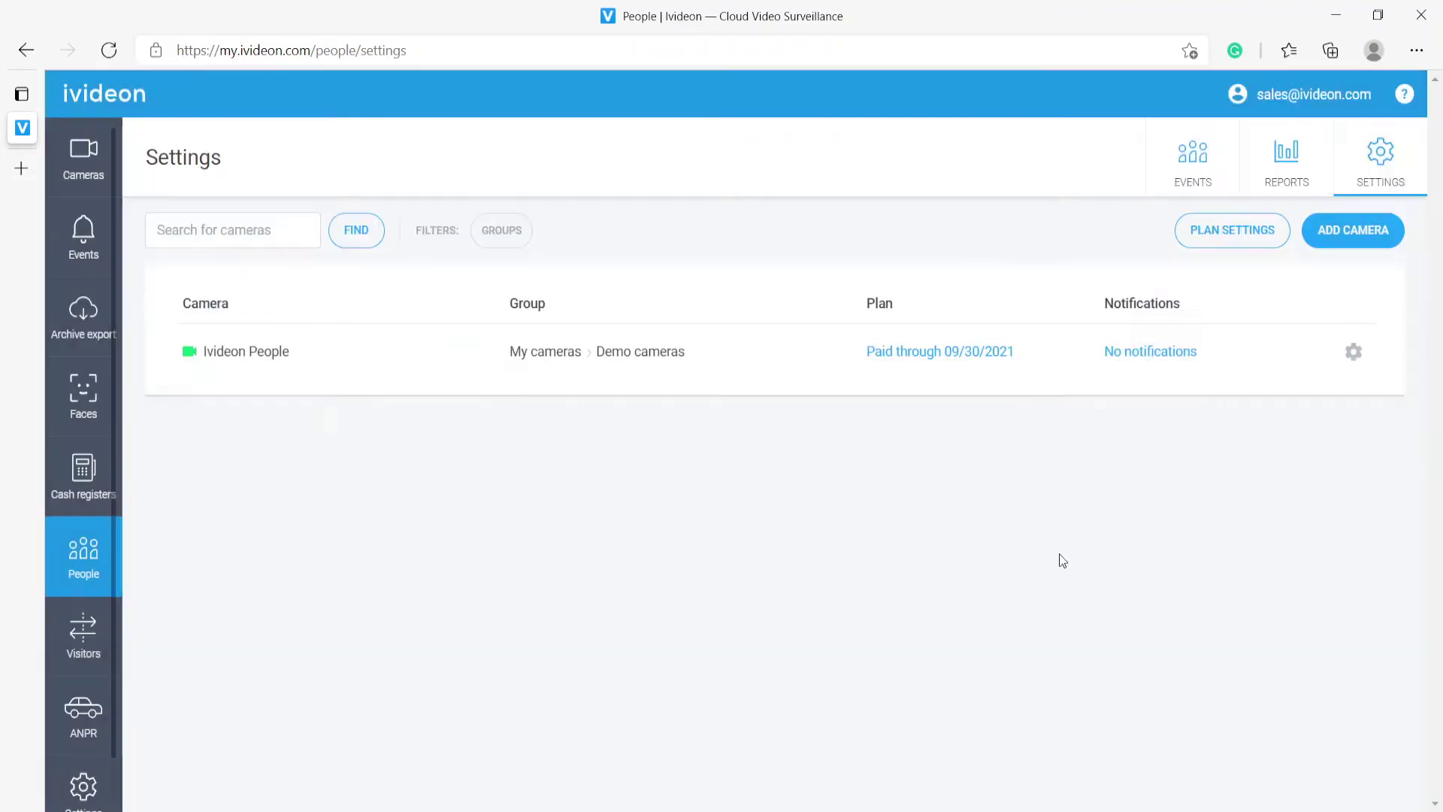
pyautogui.click(1169, 180)
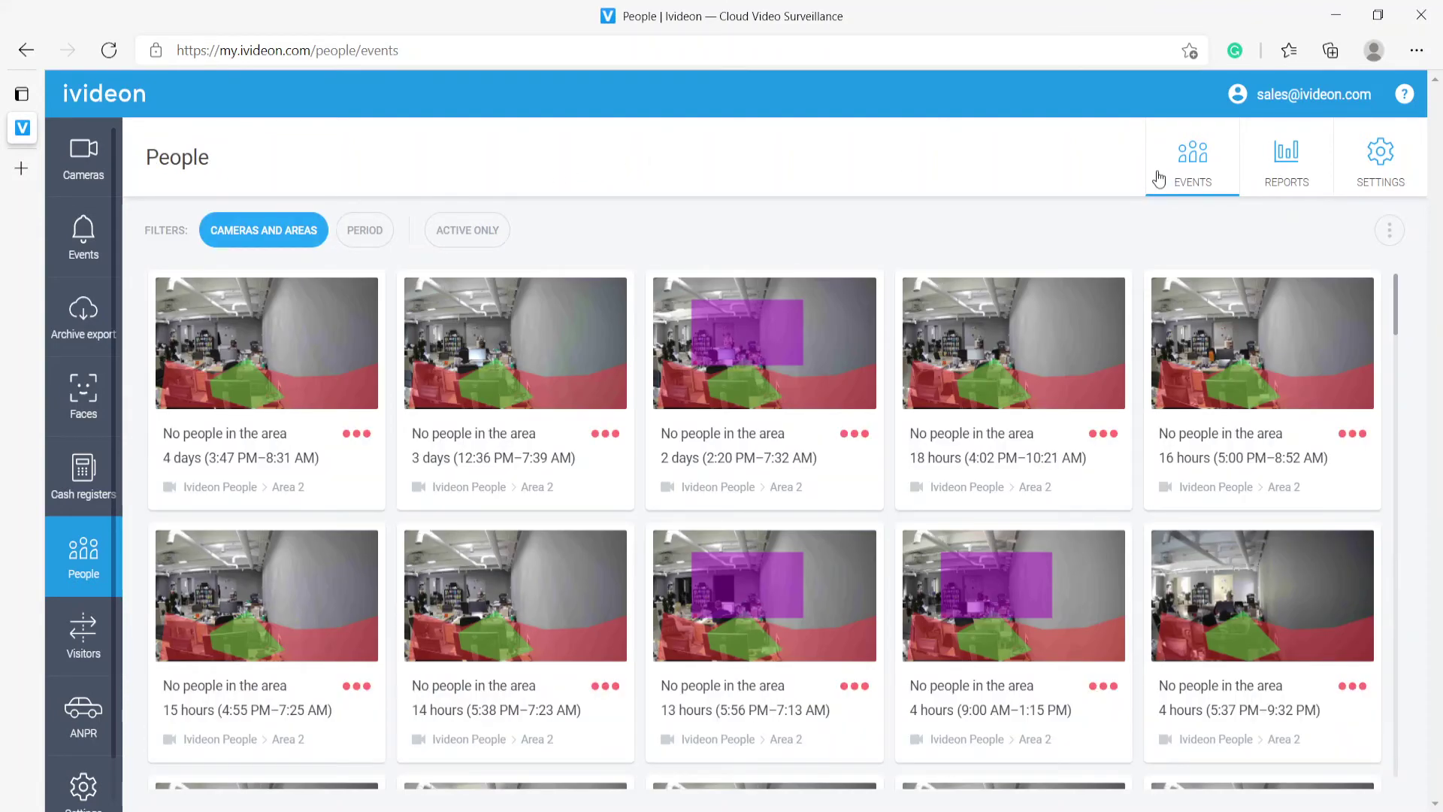
# Open the CAMERAS AND AREAS filter and close it unchanged, leaving Area 2 events shown
pyautogui.click(293, 239)
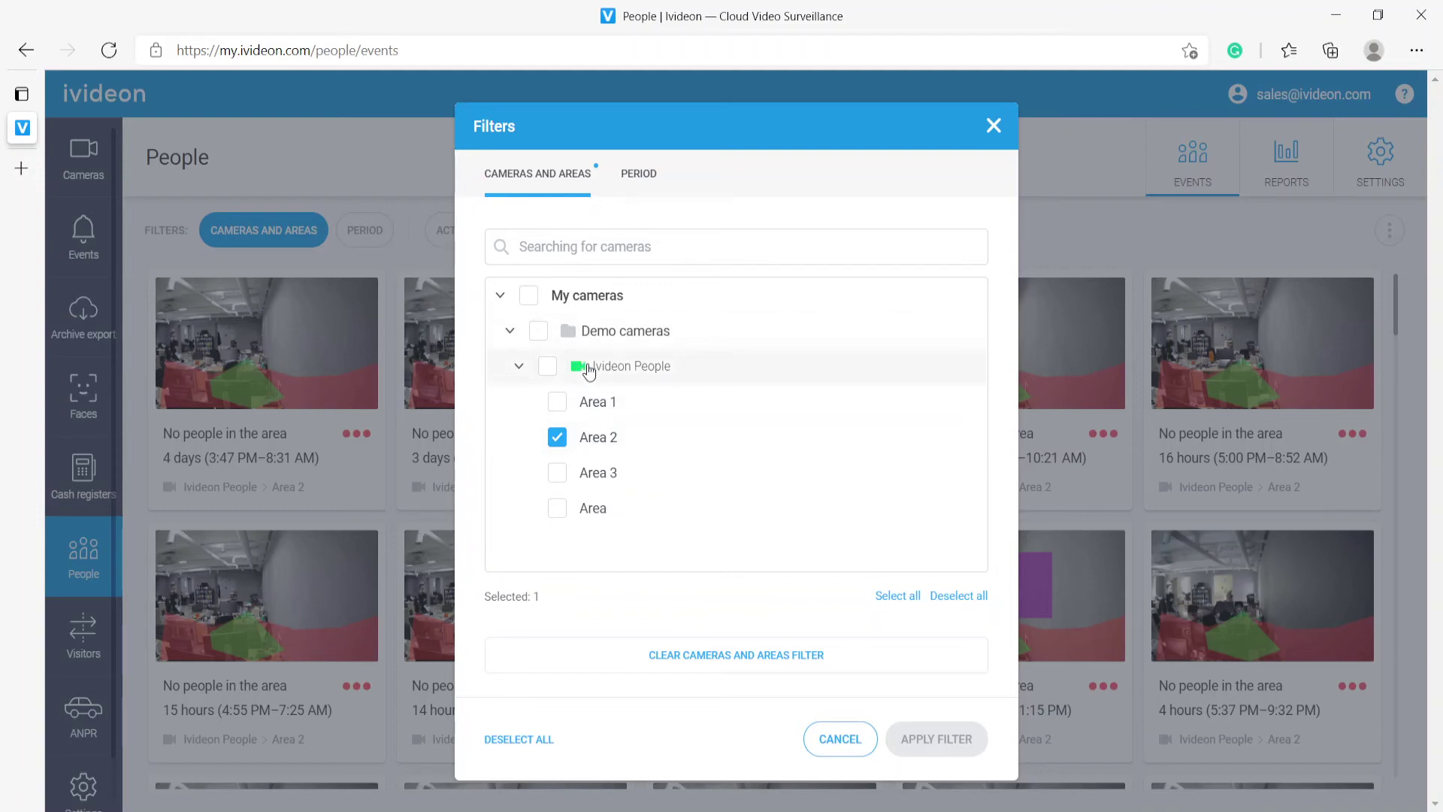
pyautogui.click(994, 126)
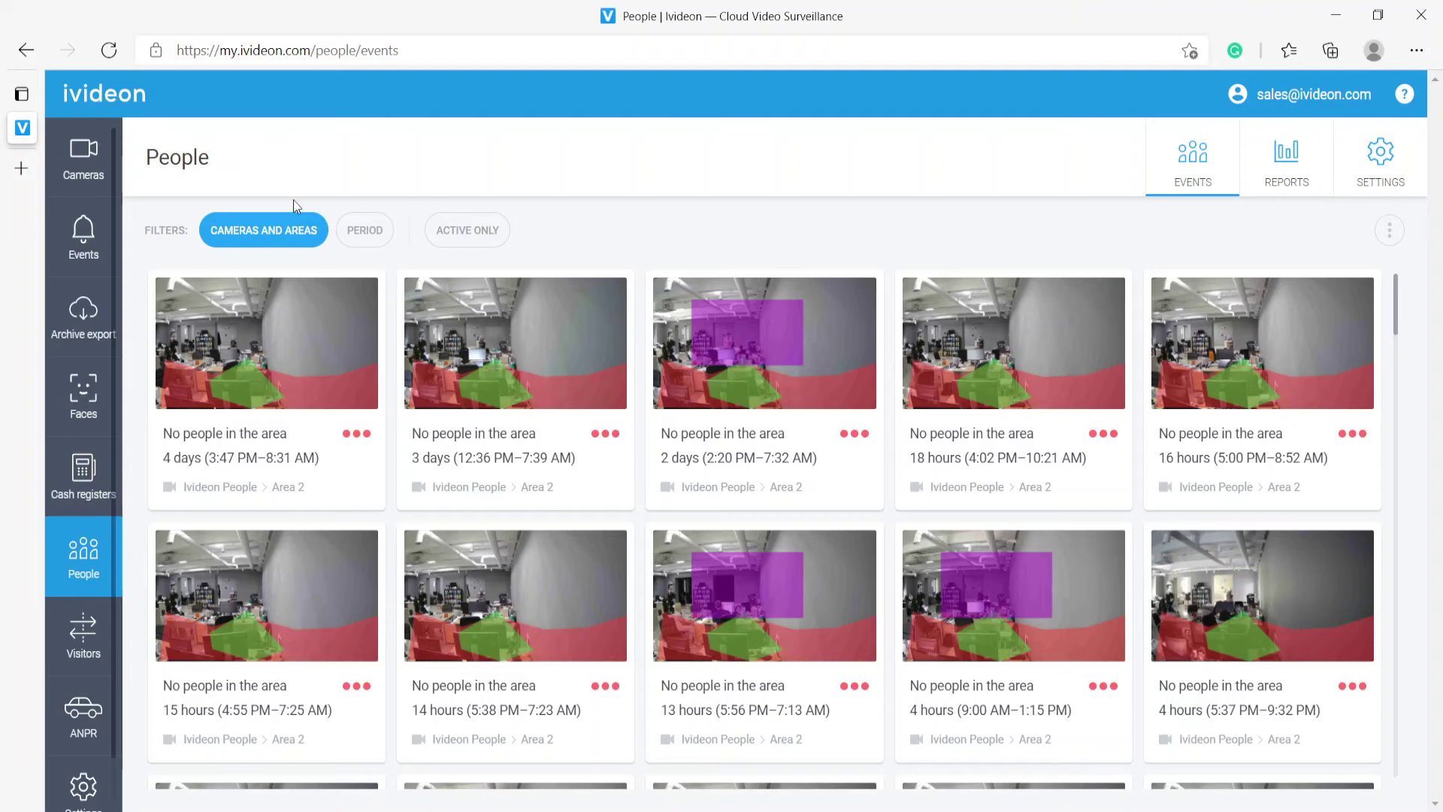
# In the CAMERAS AND AREAS filter, swap Area 2 for Area 3 and apply it
pyautogui.click(269, 218)
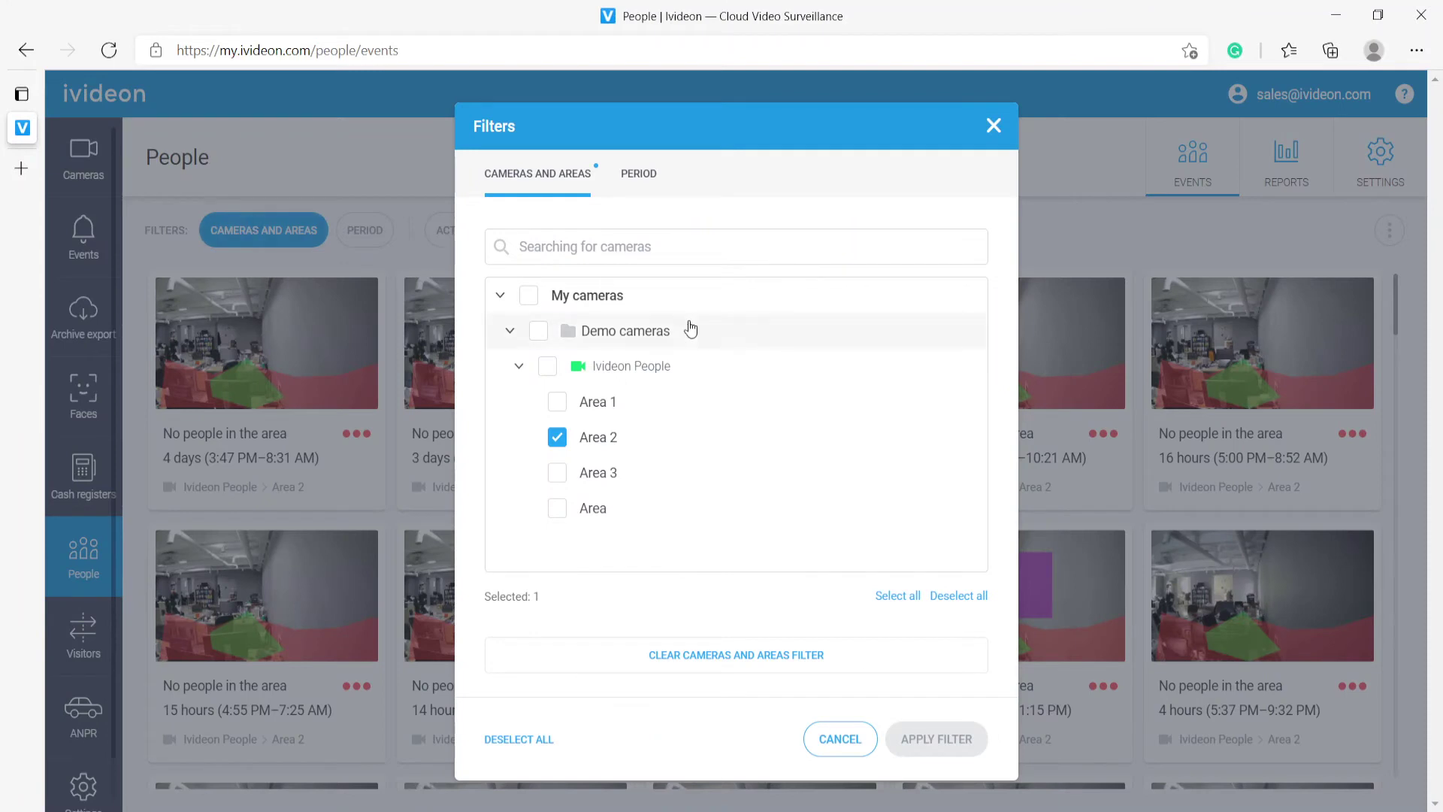
pyautogui.click(557, 438)
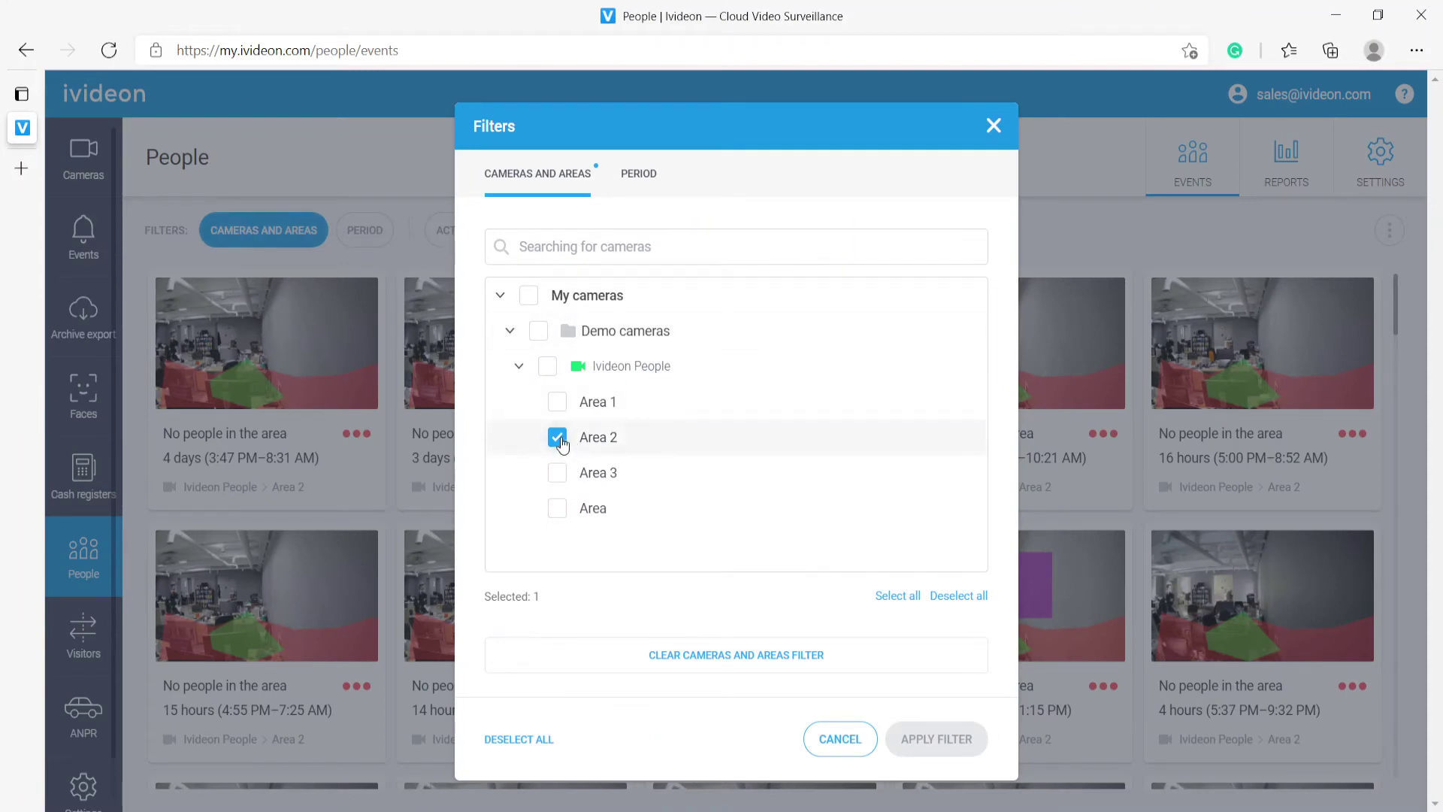
pyautogui.click(557, 472)
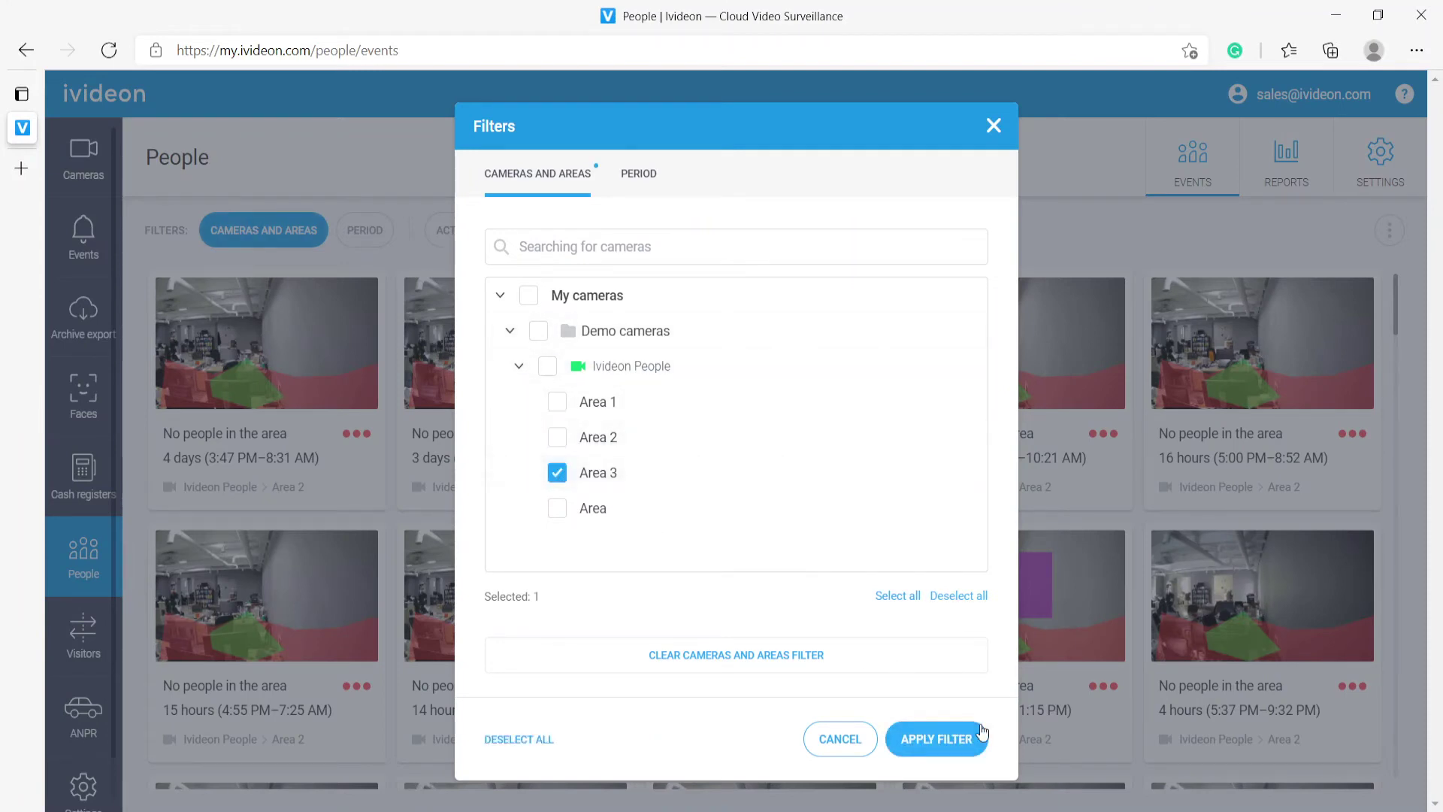
pyautogui.click(970, 740)
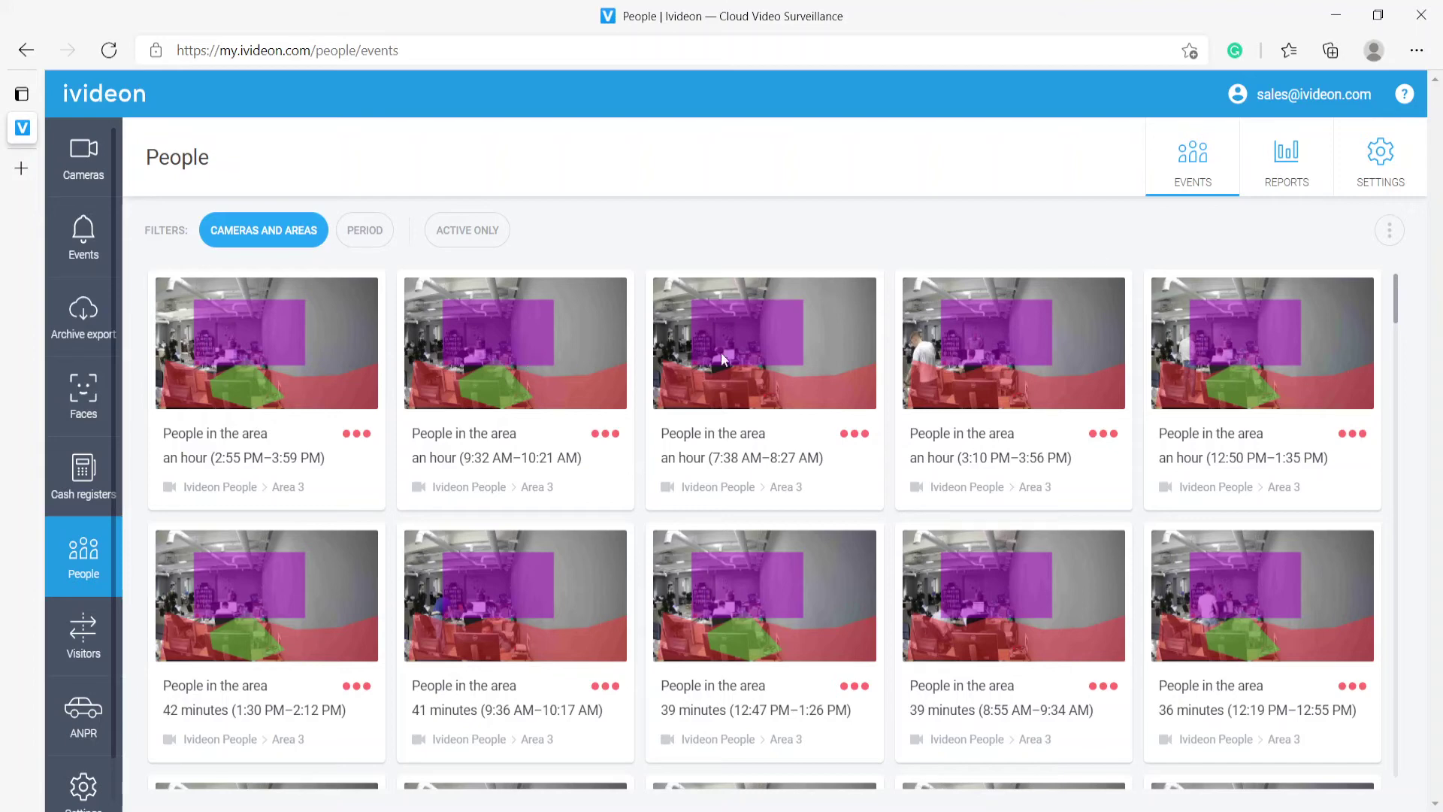
pyautogui.click(1340, 171)
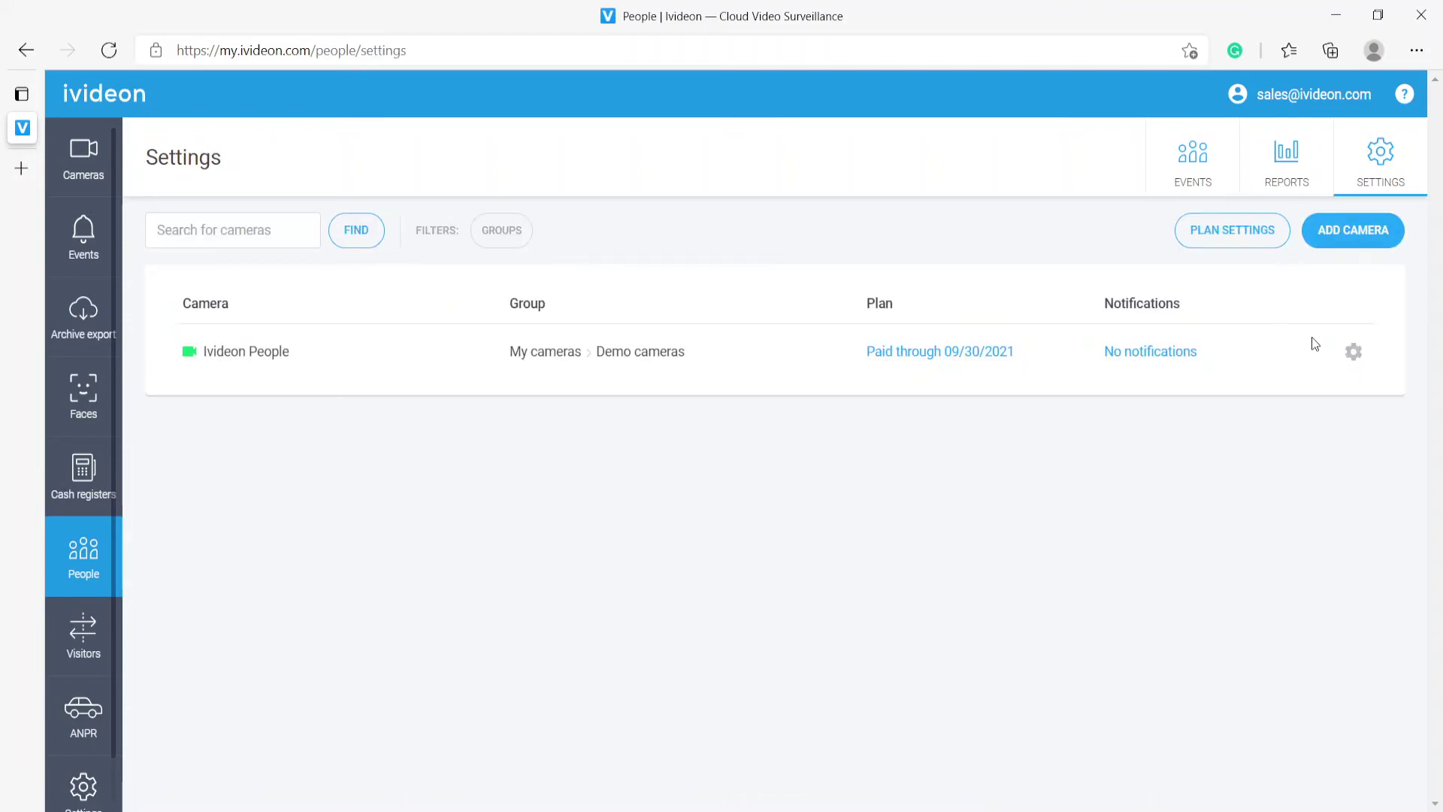
pyautogui.click(1352, 351)
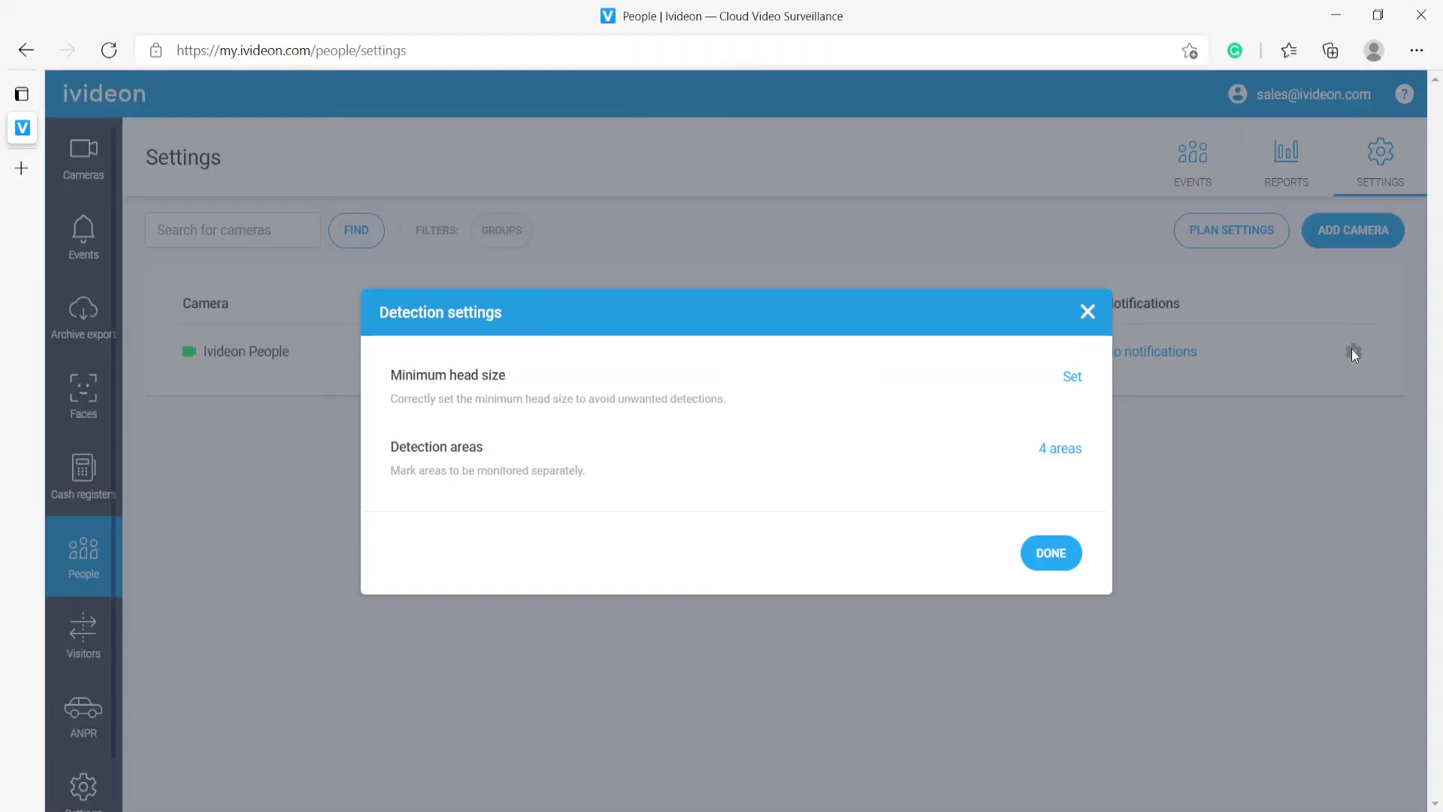
pyautogui.click(1074, 448)
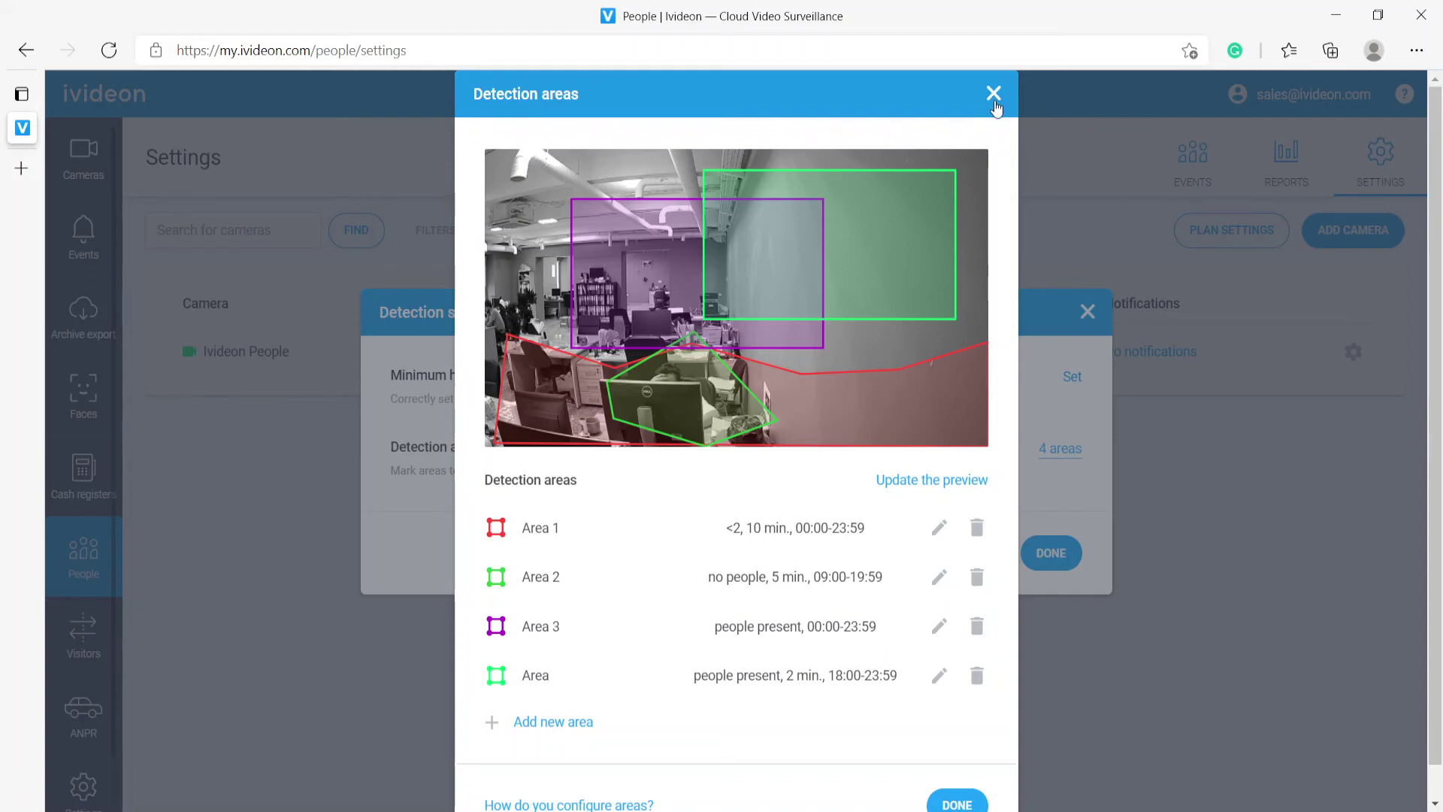
pyautogui.click(994, 94)
pyautogui.click(1087, 311)
pyautogui.click(1194, 192)
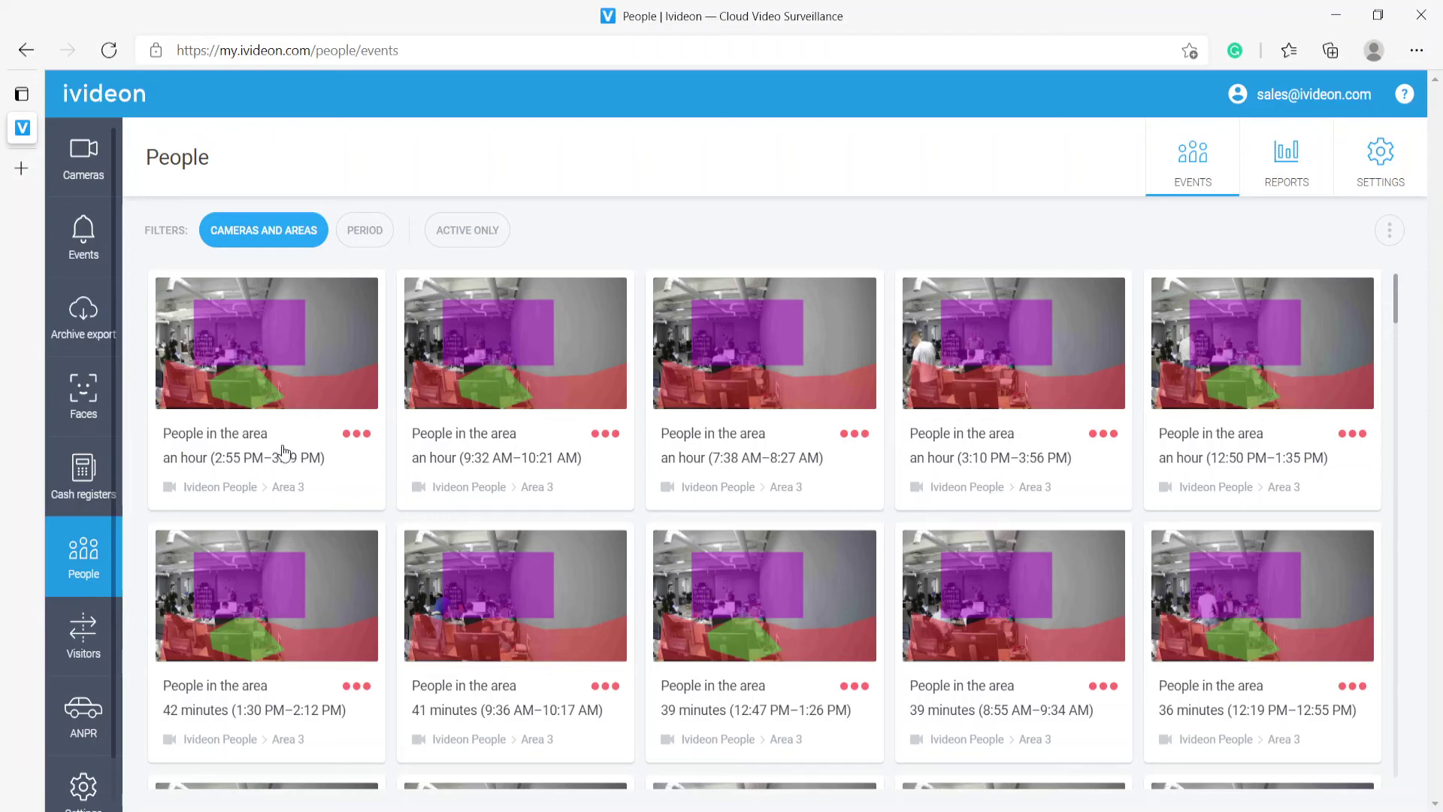
# Open the Jun 16 2:55–3:59 PM Area 3 event and browse its per-minute snapshots (average 1.8, max 3)
pyautogui.click(263, 350)
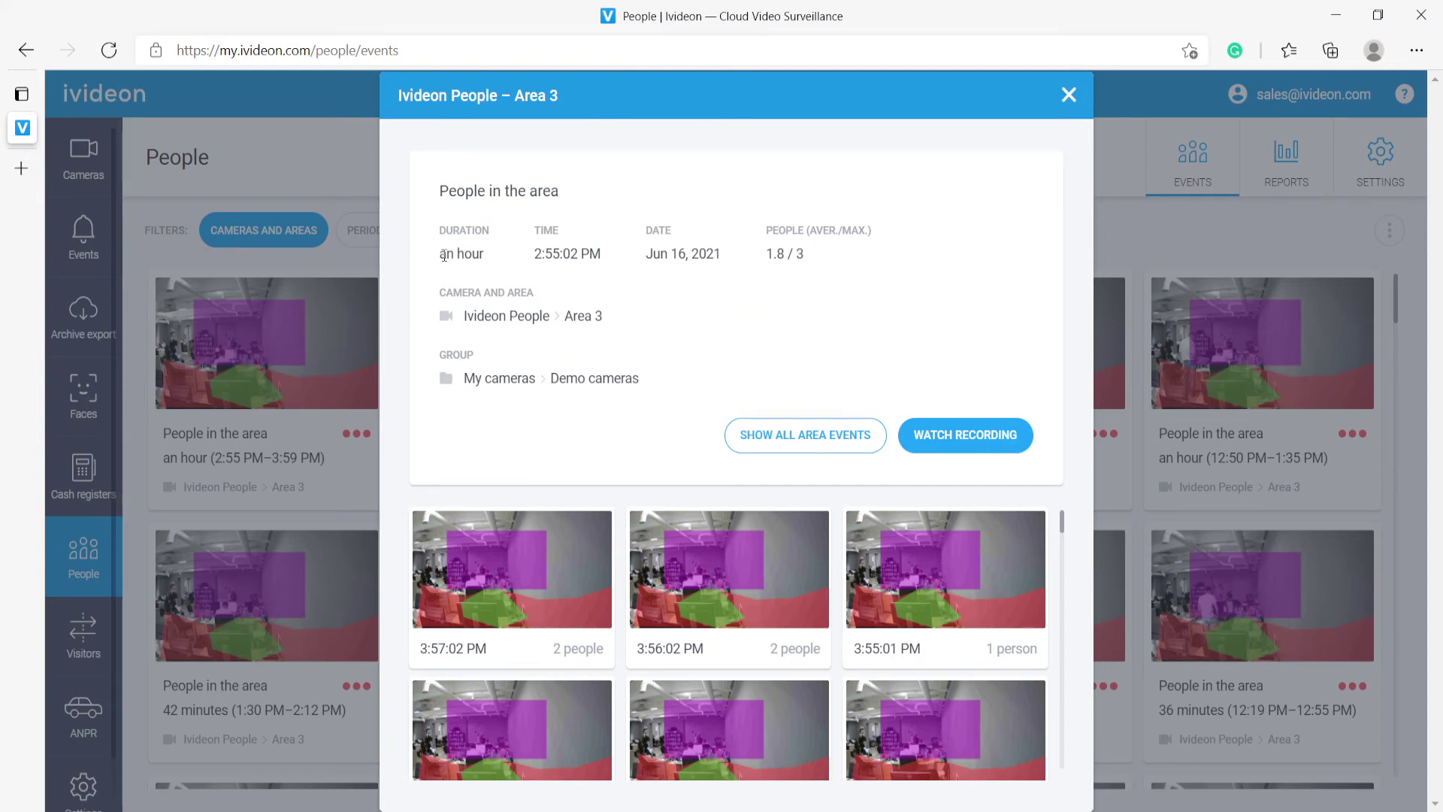
pyautogui.moveTo(444, 256); pyautogui.dragTo(465, 256)
pyautogui.click(537, 259)
pyautogui.scroll(-1, 642, 436)
pyautogui.scroll(1, 642, 437)
pyautogui.scroll(-1, 638, 624)
pyautogui.scroll(1, 638, 624)
pyautogui.scroll(-5, 923, 598)
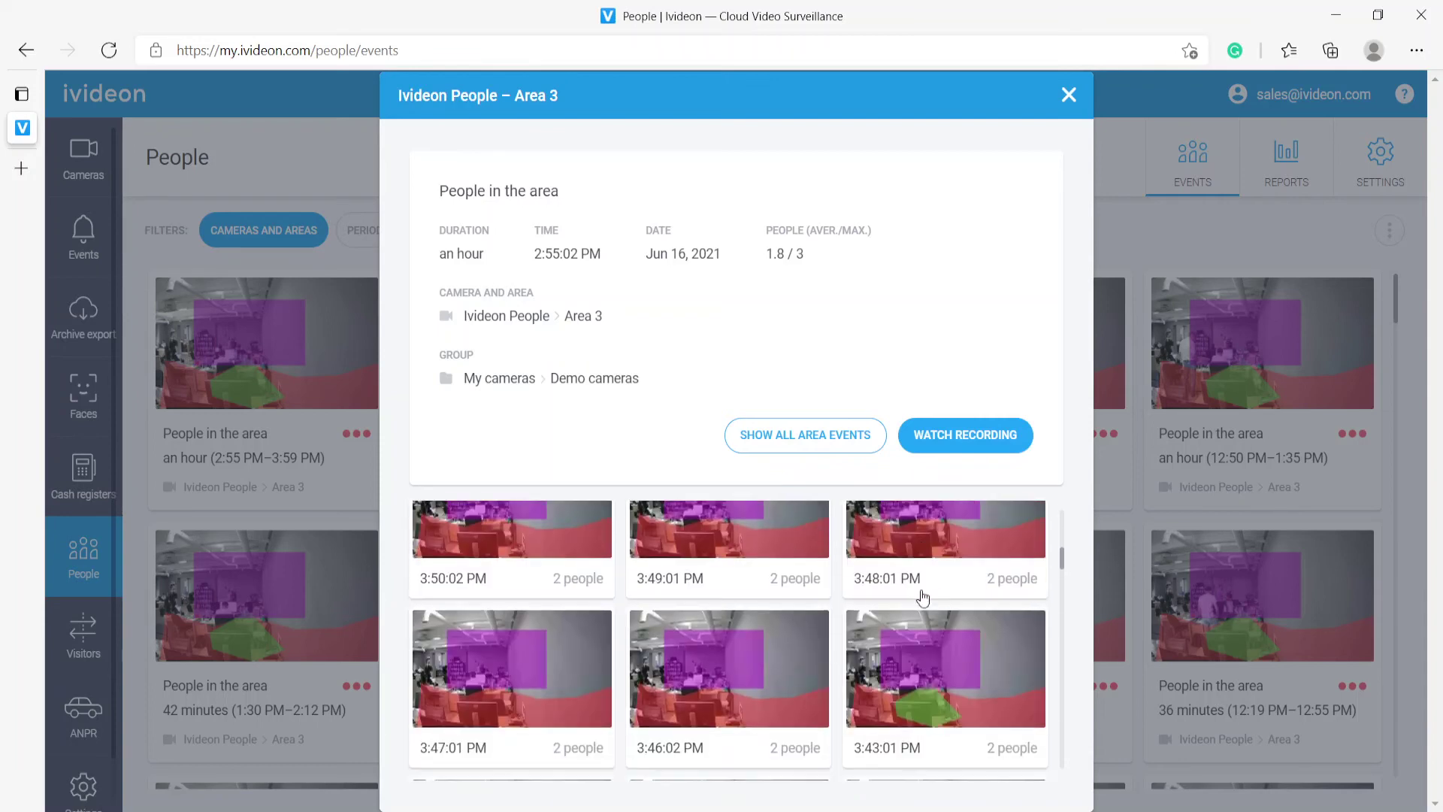
pyautogui.scroll(-4, 923, 596)
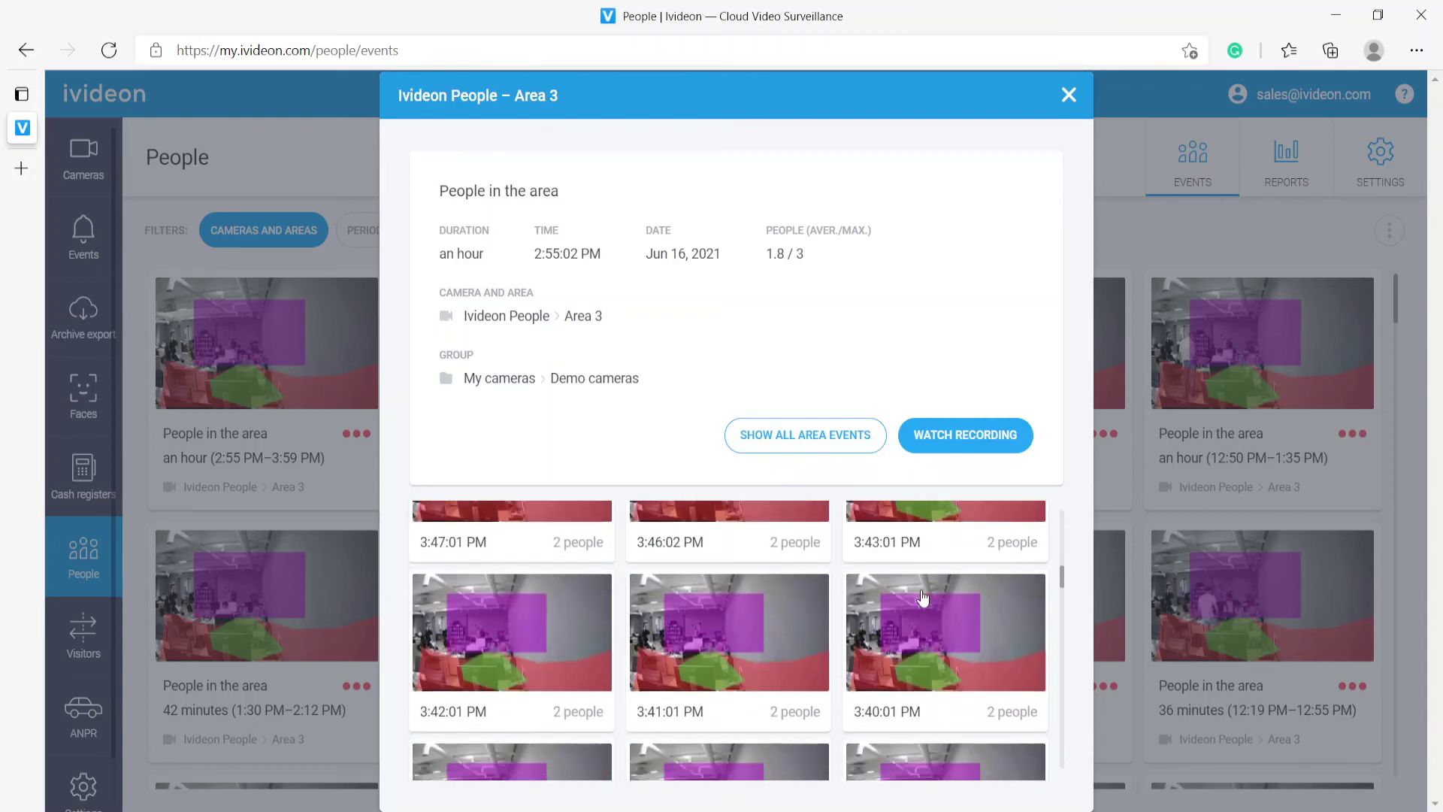
pyautogui.scroll(-3, 923, 598)
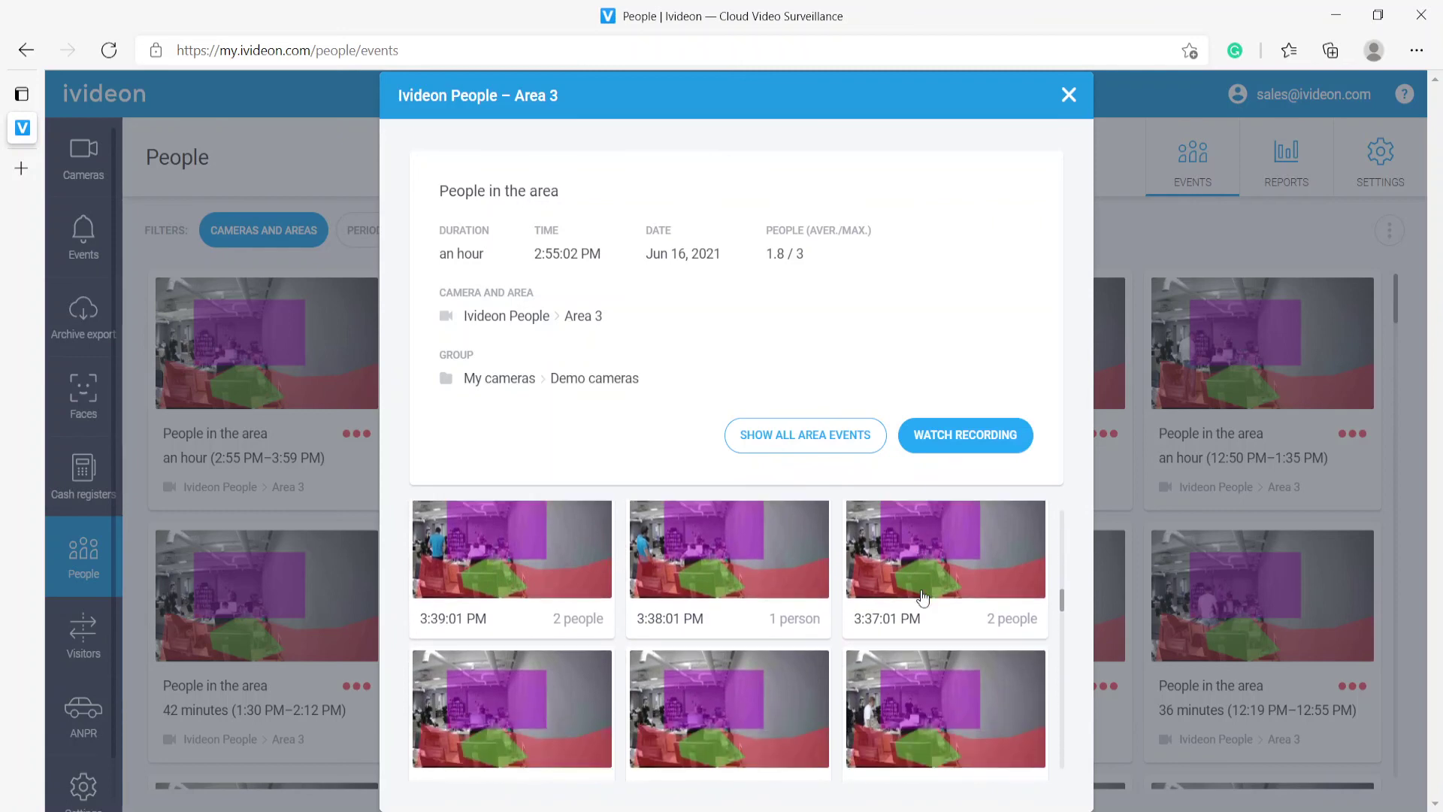
# Watch the event's archive recording, then close the player and the event details window
pyautogui.click(936, 573)
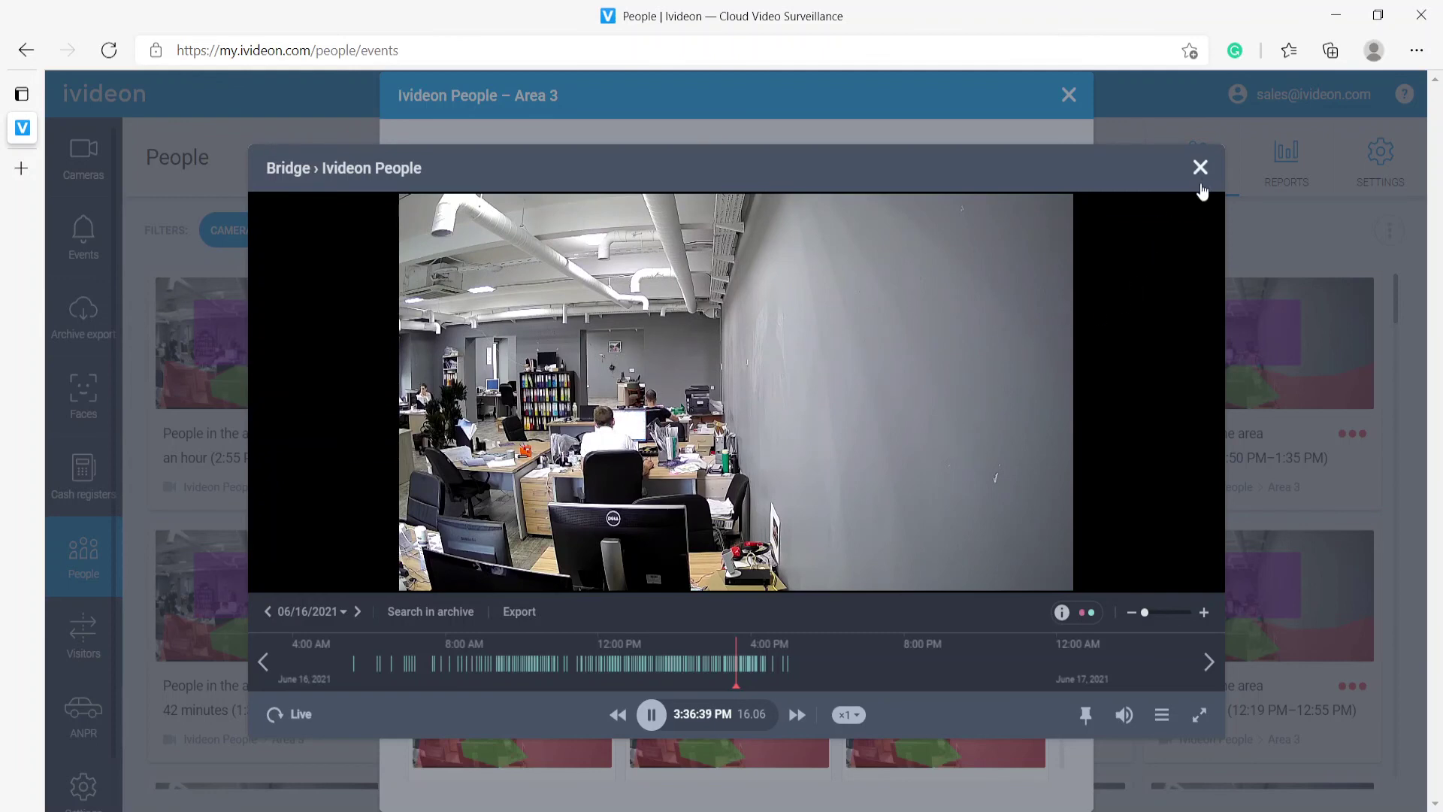
pyautogui.click(1201, 171)
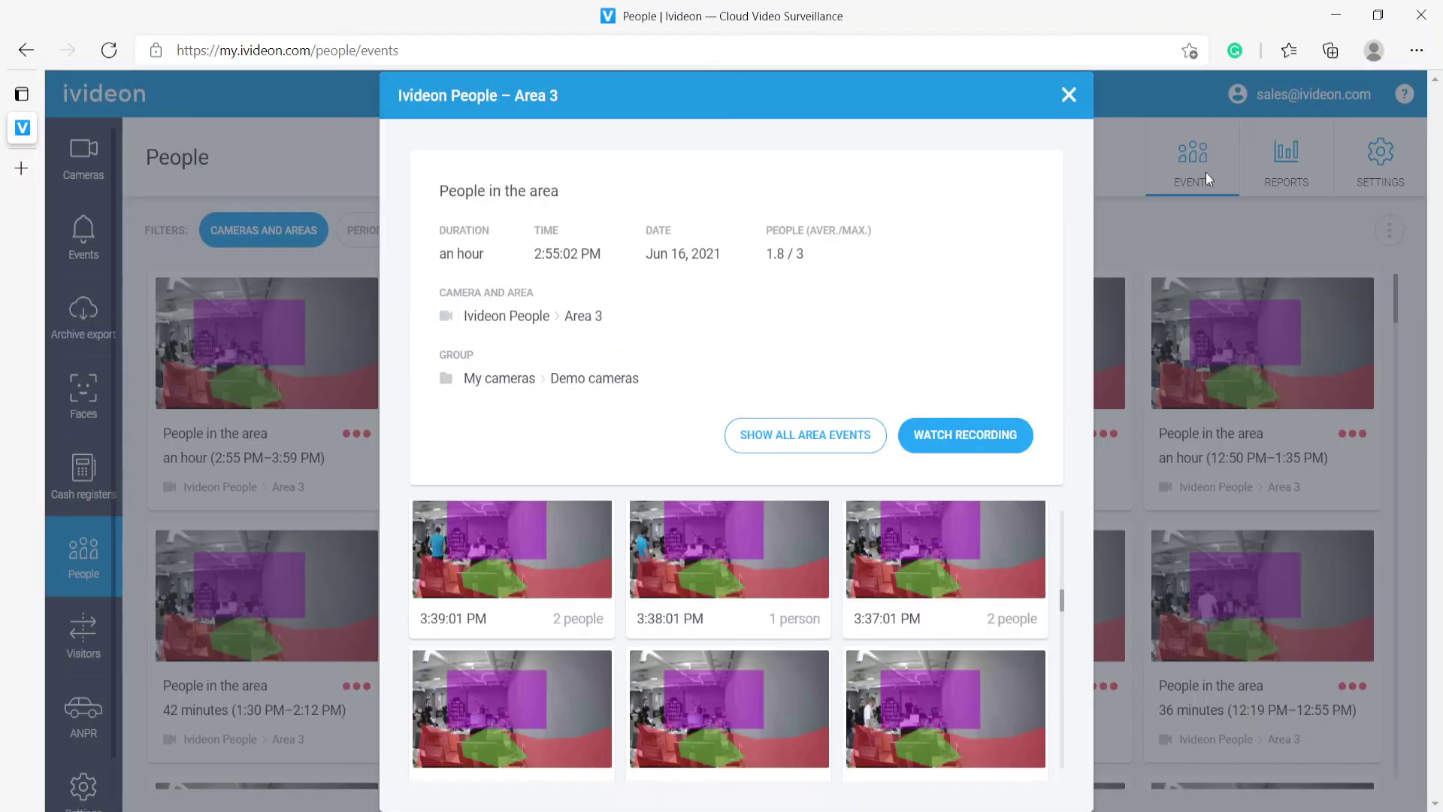
pyautogui.scroll(-5, 779, 624)
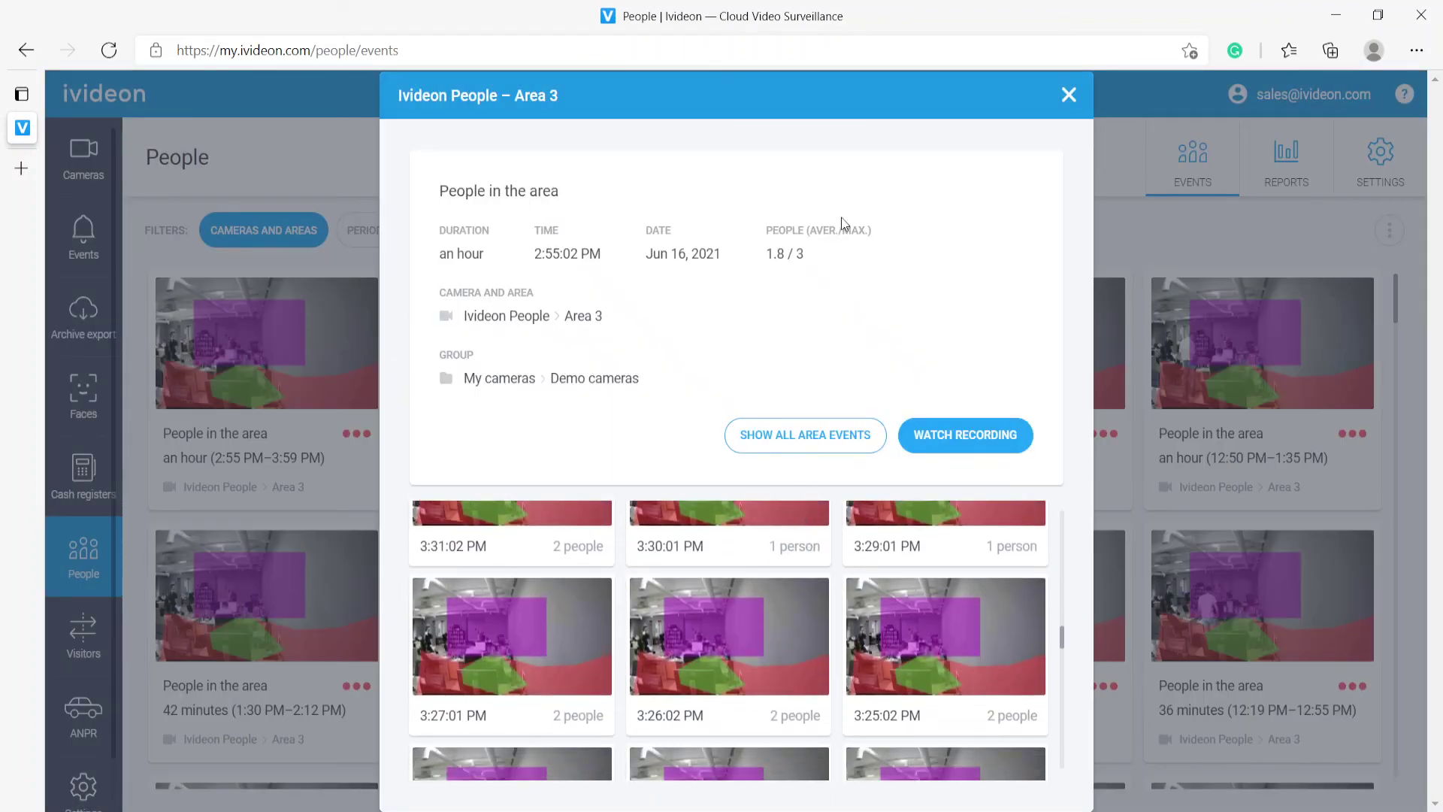
pyautogui.click(1068, 94)
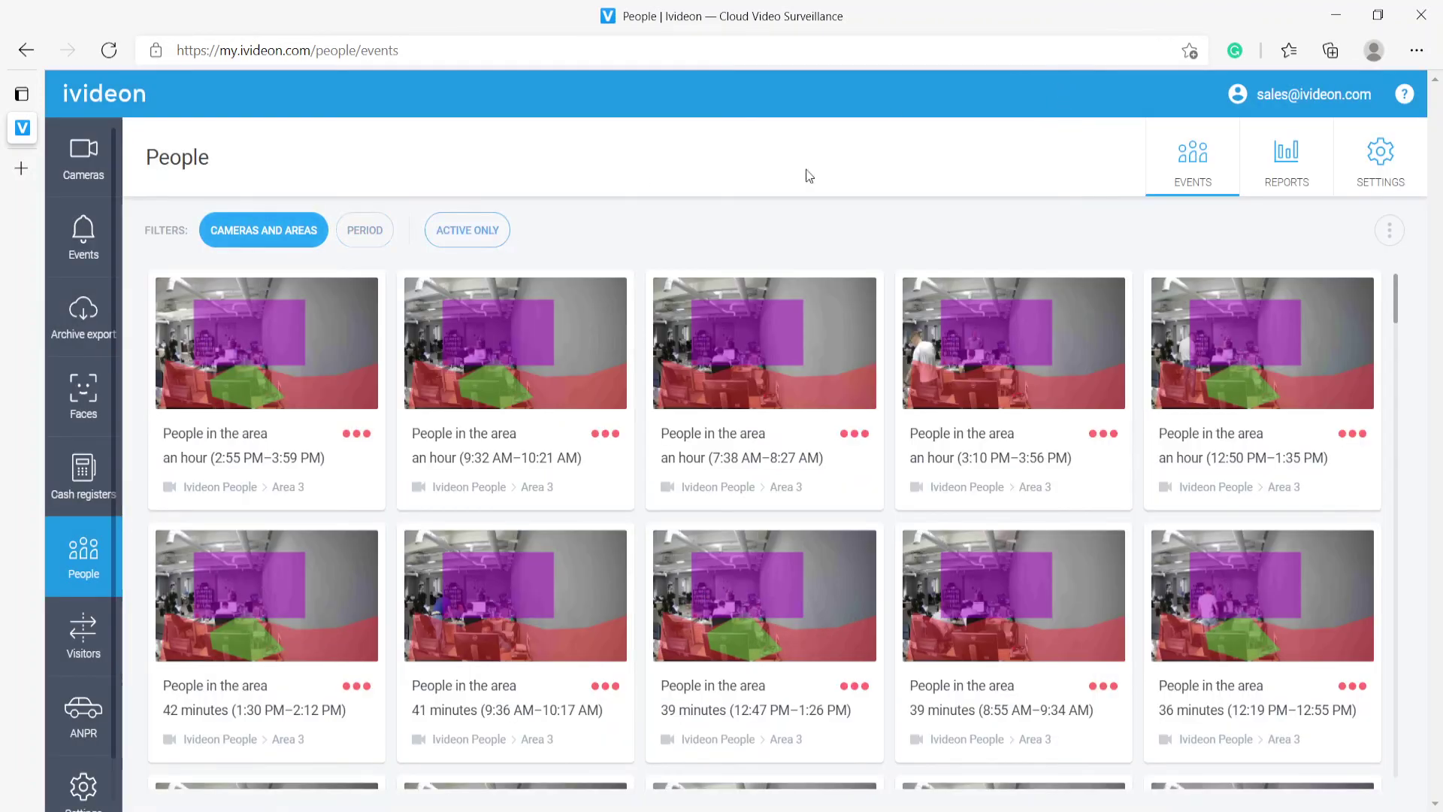
pyautogui.click(364, 232)
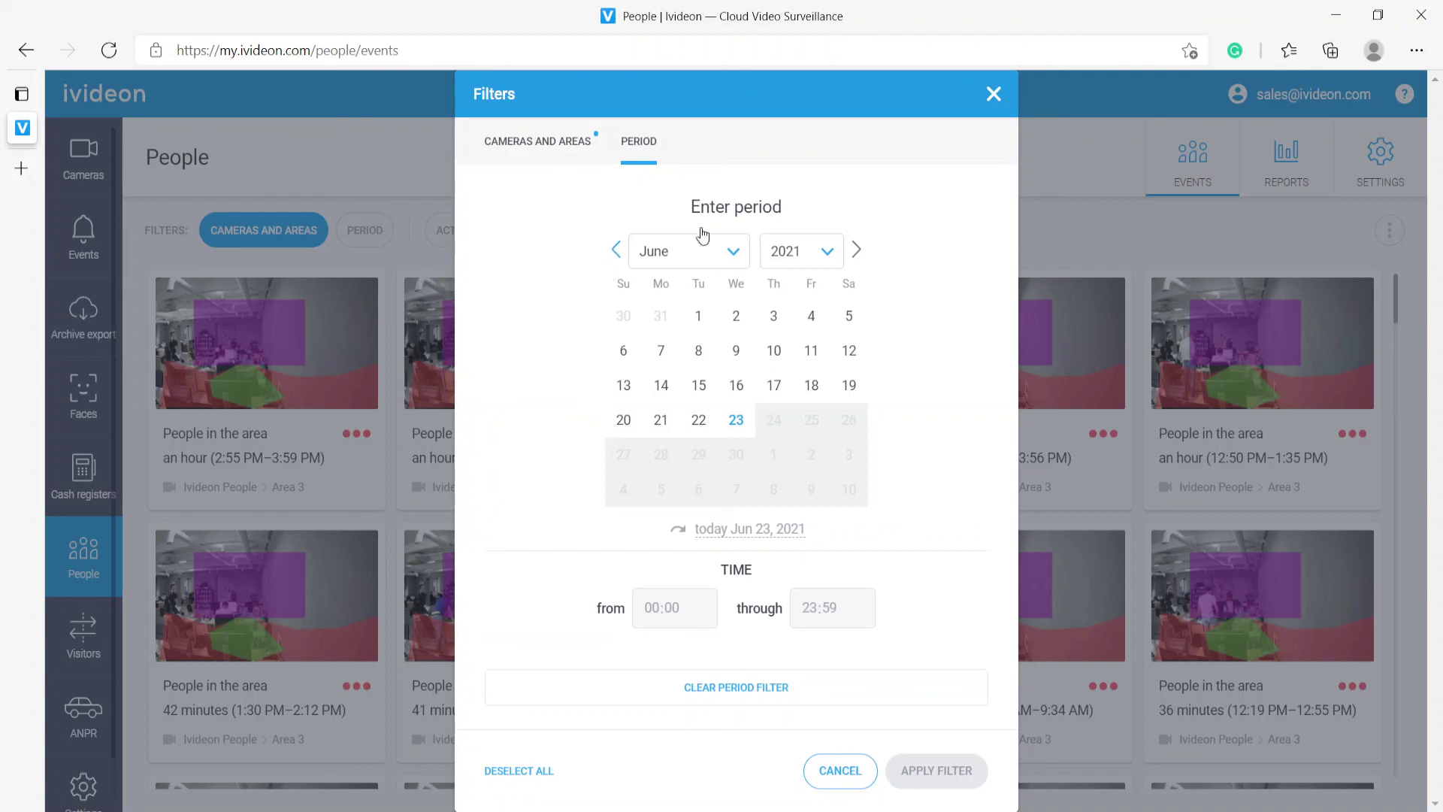
pyautogui.click(995, 109)
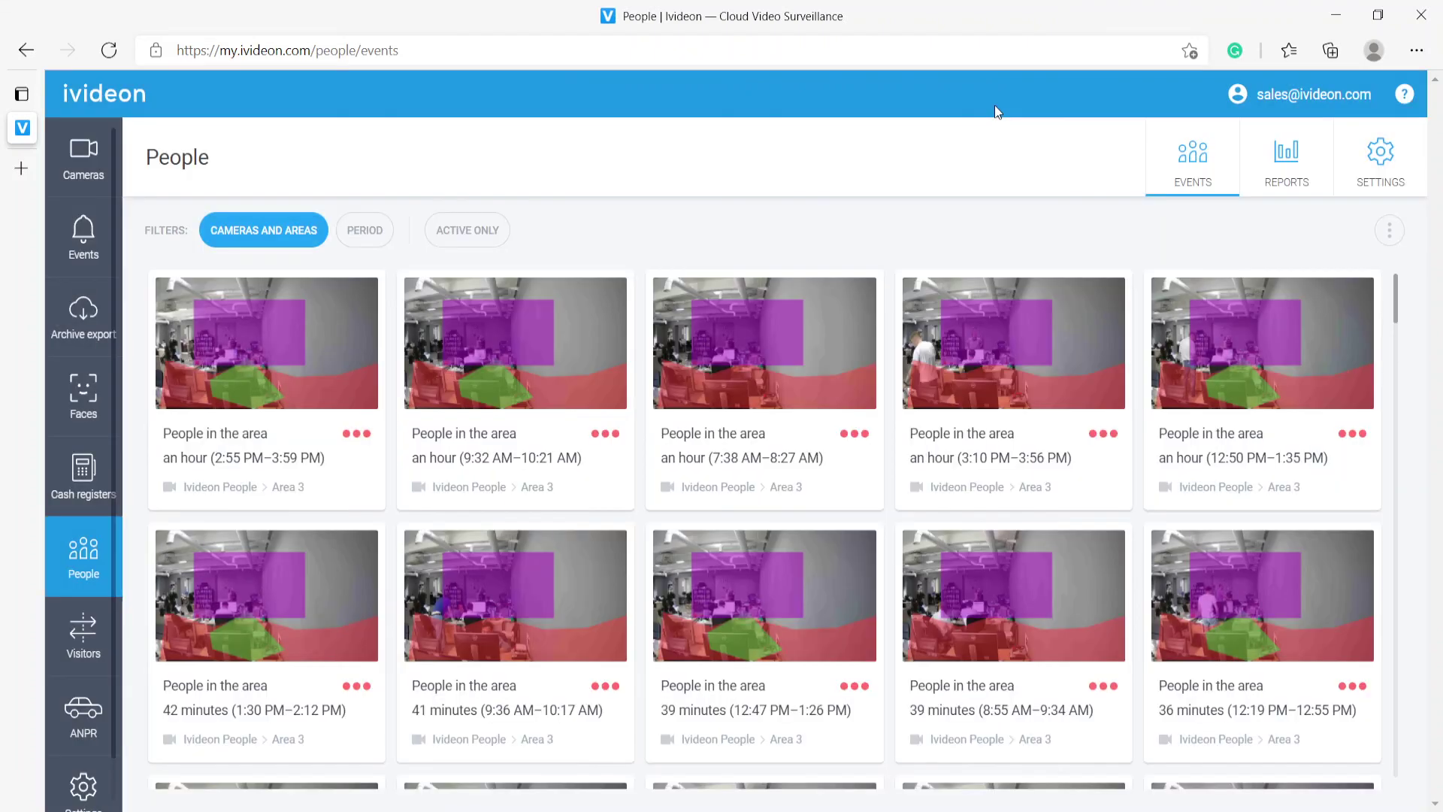
pyautogui.click(1293, 181)
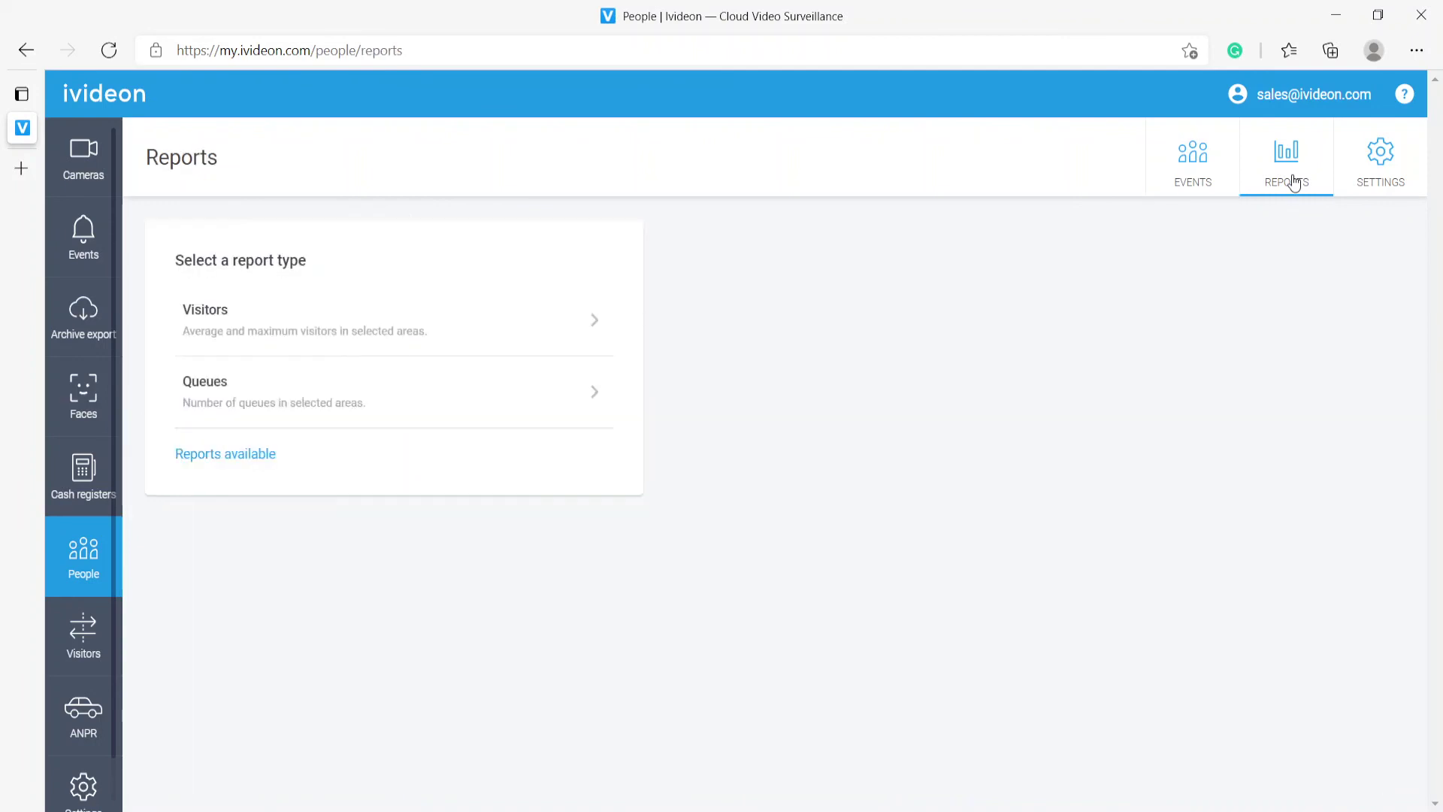